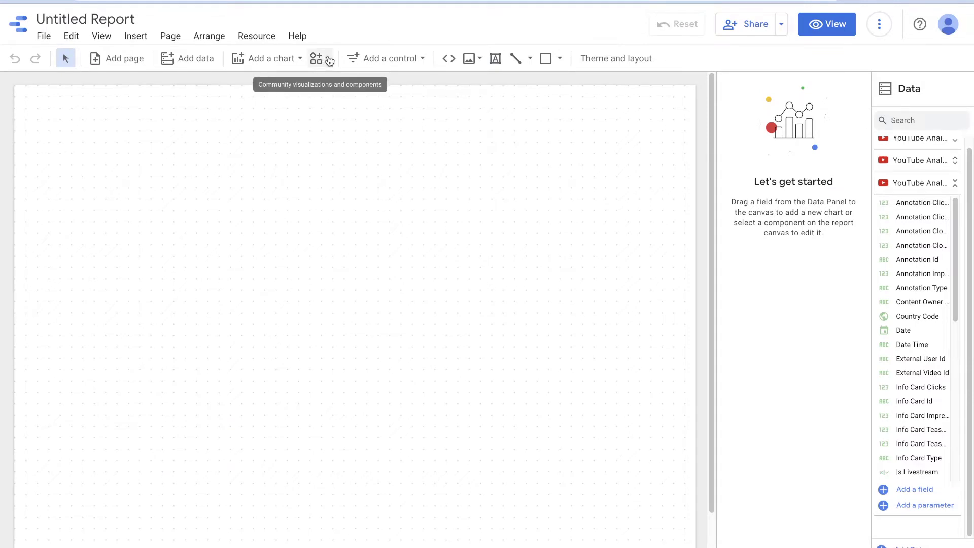
# - Open the full Community Gallery, enlarge its panel, and scroll down to the Image Grid Metric card
pyautogui.click(328, 59)
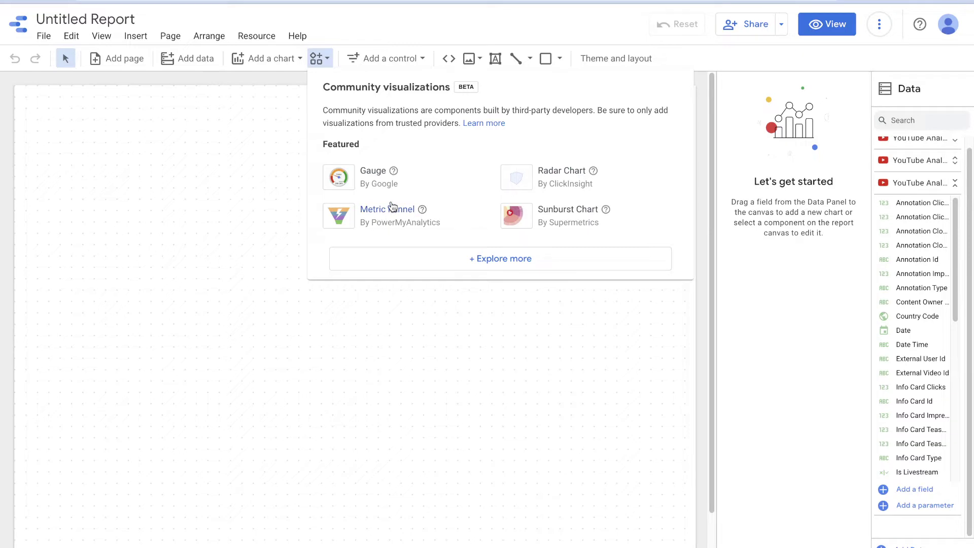
pyautogui.click(472, 265)
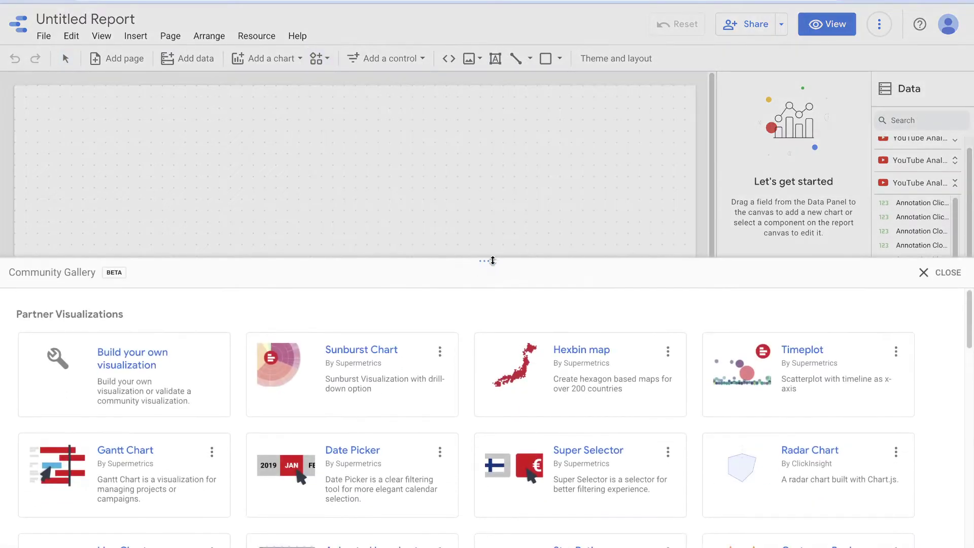
pyautogui.moveTo(491, 259); pyautogui.dragTo(526, 8)
pyautogui.scroll(-2, 441, 400)
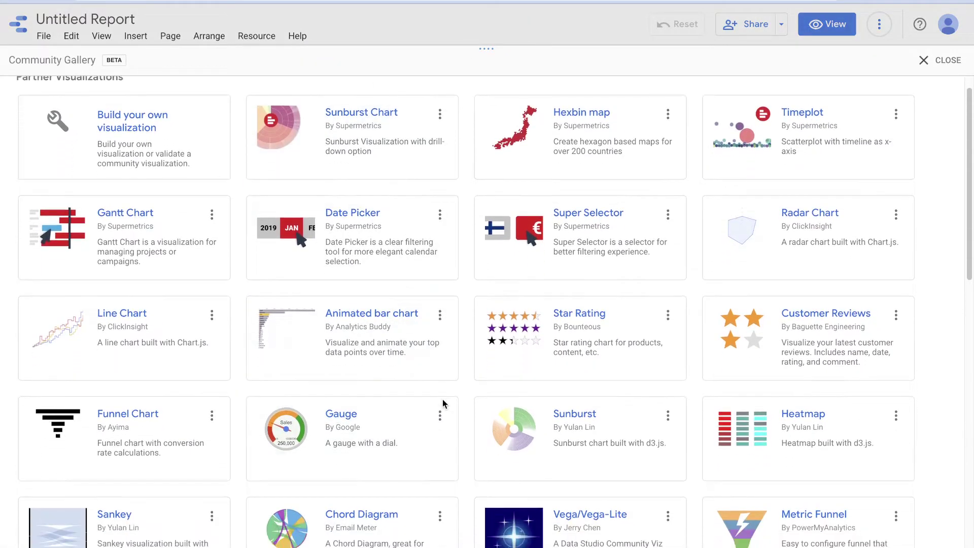
pyautogui.scroll(-5, 369, 372)
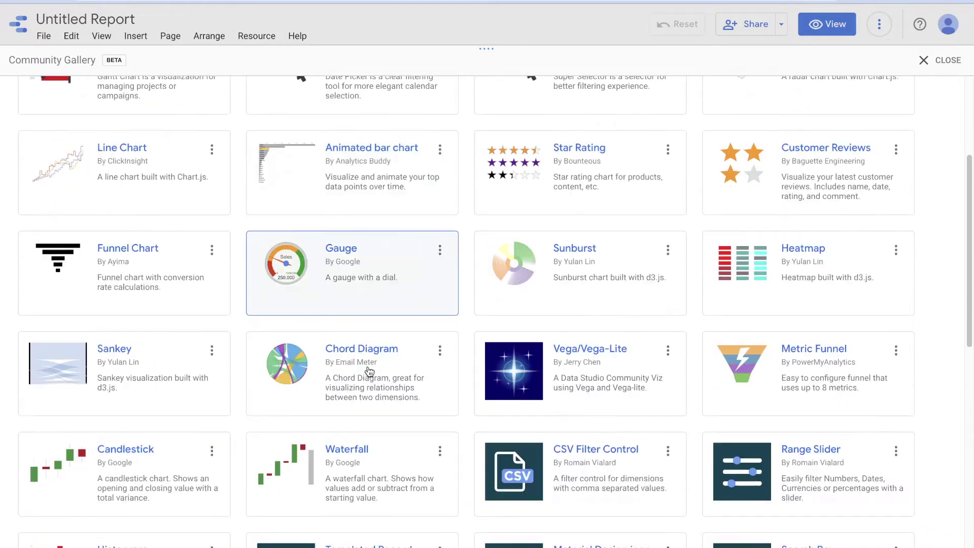
pyautogui.scroll(-4, 299, 391)
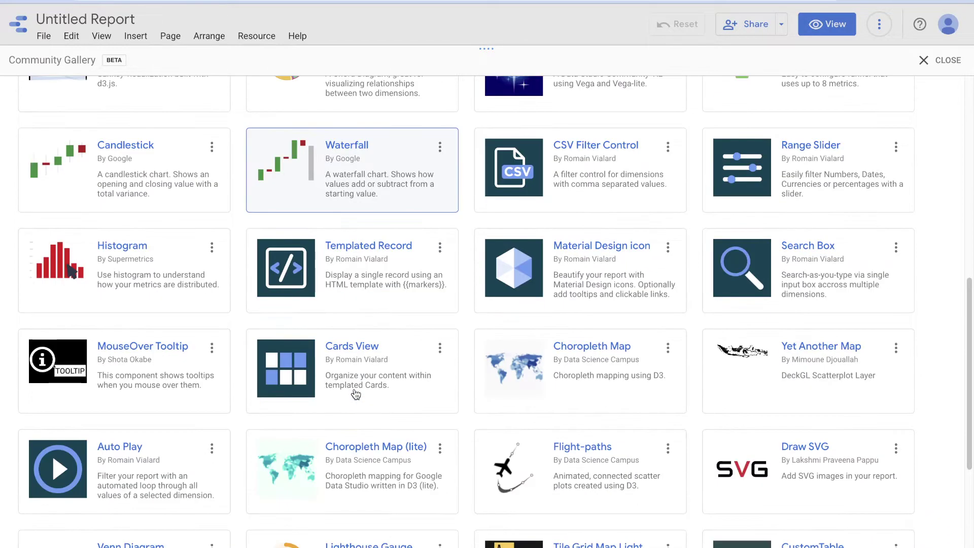
pyautogui.scroll(-2, 550, 336)
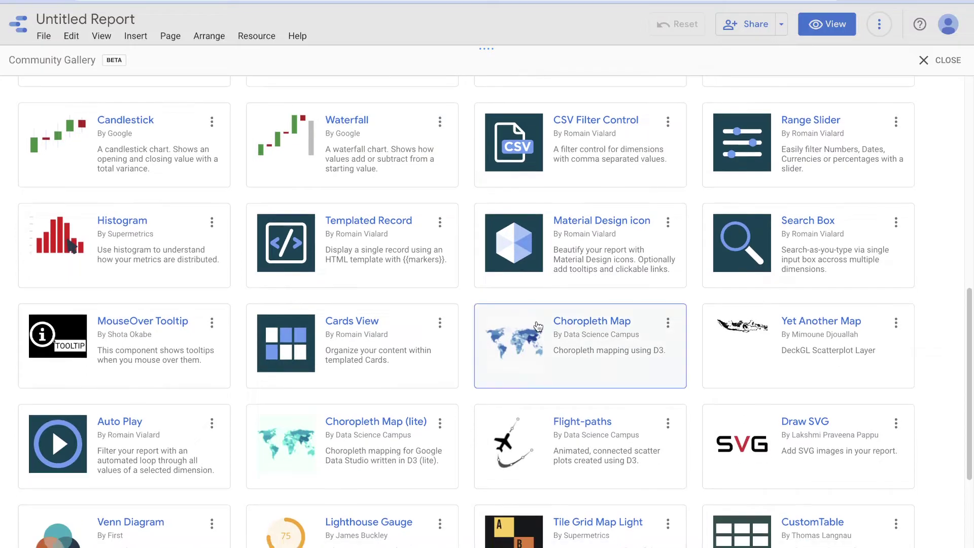
pyautogui.scroll(-3, 538, 326)
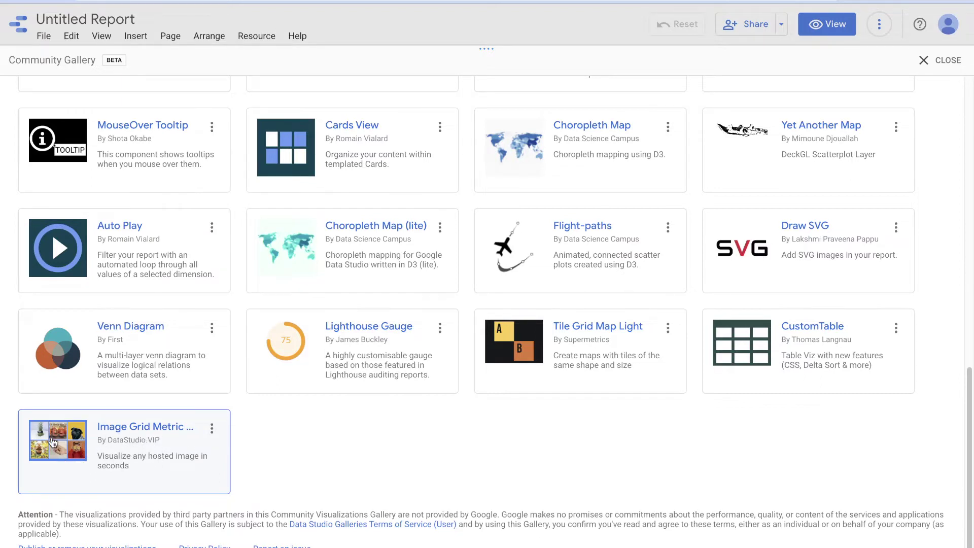
# - Choose the Image Grid Metric visualization and allow it in the consent dialog
pyautogui.click(54, 440)
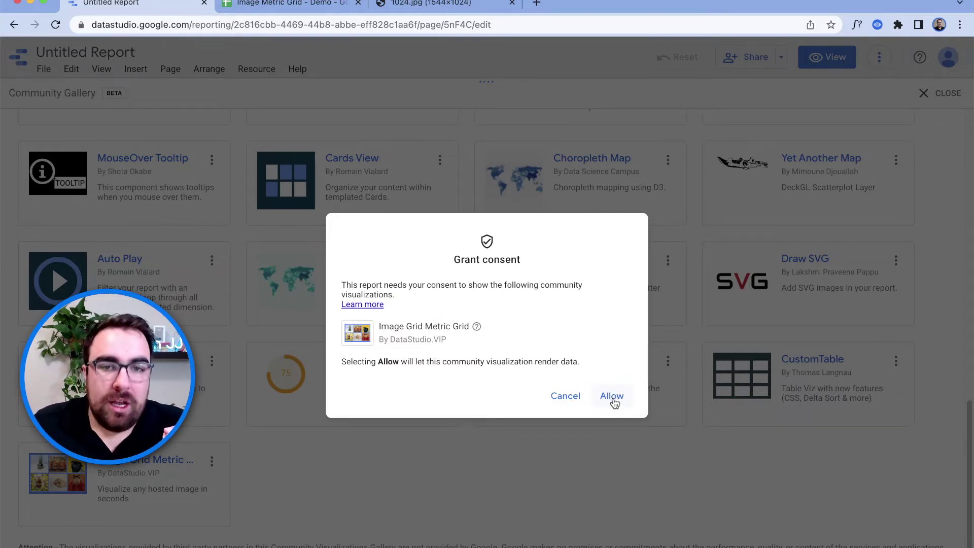
pyautogui.click(612, 397)
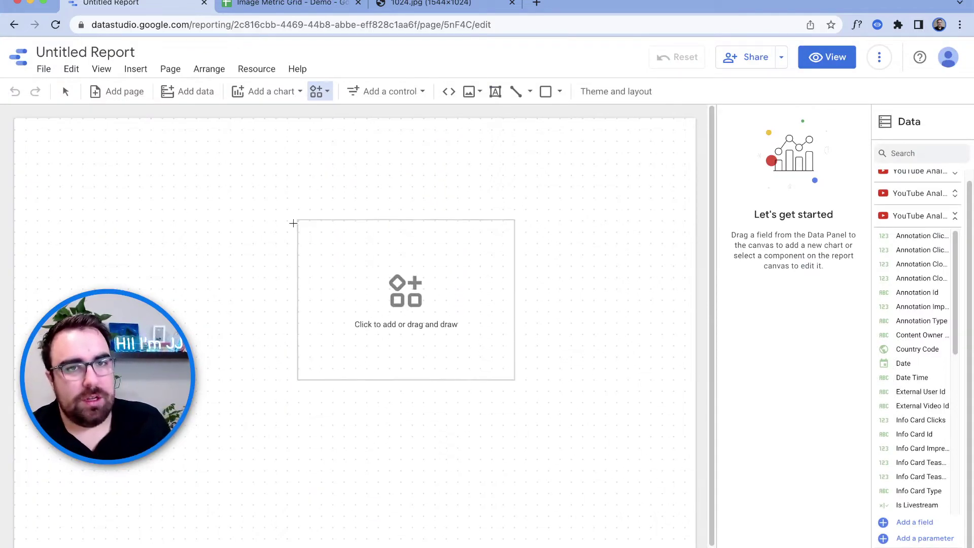
# - Place the image grid chart on the canvas and drag its corner to widen it
pyautogui.click(252, 173)
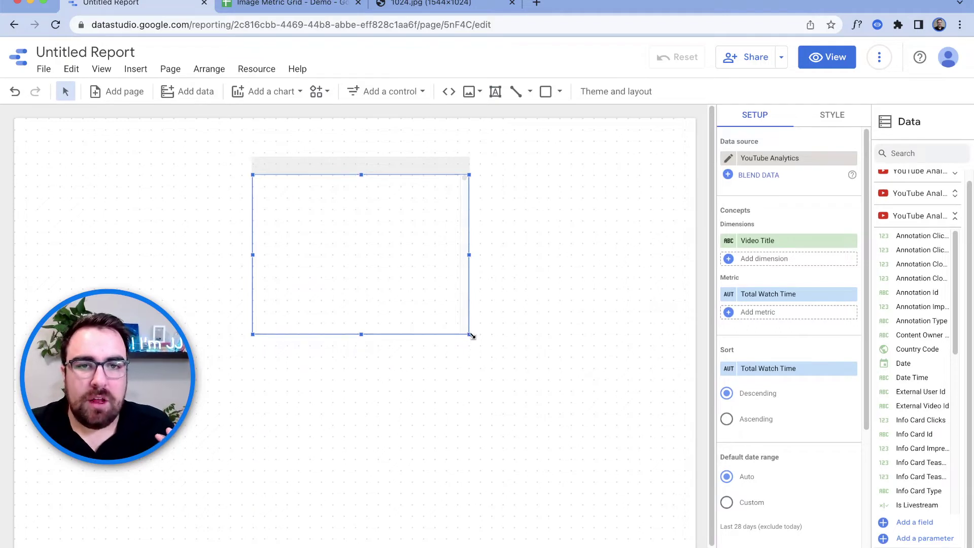
pyautogui.moveTo(475, 337); pyautogui.dragTo(600, 375)
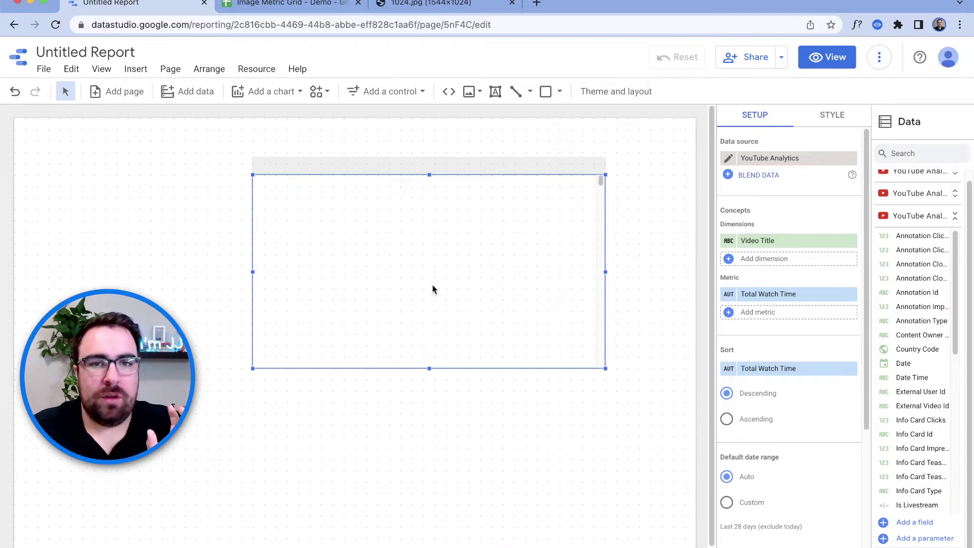
# - In the Image Metric Grid - Demo sheet, open cell D5's download_url link as a full-size photo
pyautogui.click(322, 5)
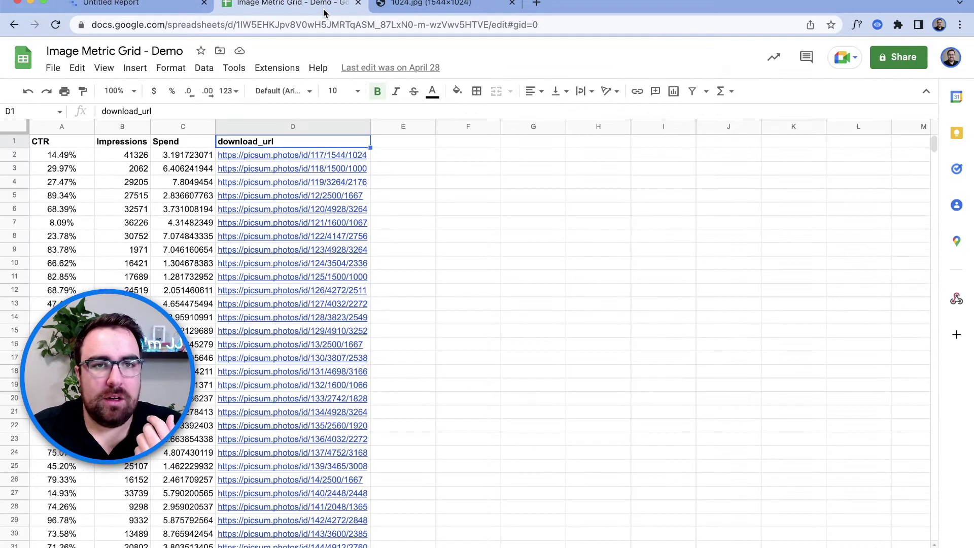
pyautogui.click(306, 226)
pyautogui.click(294, 196)
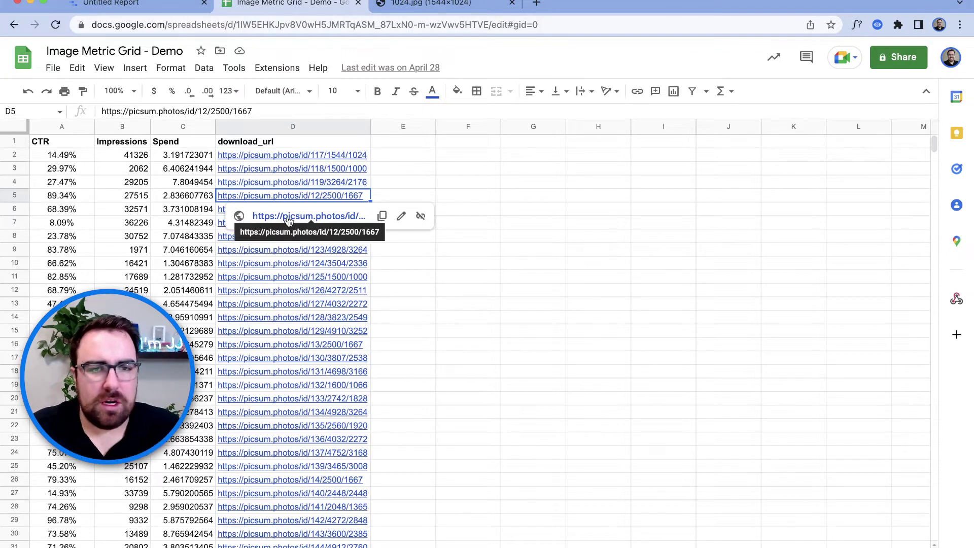
pyautogui.click(288, 216)
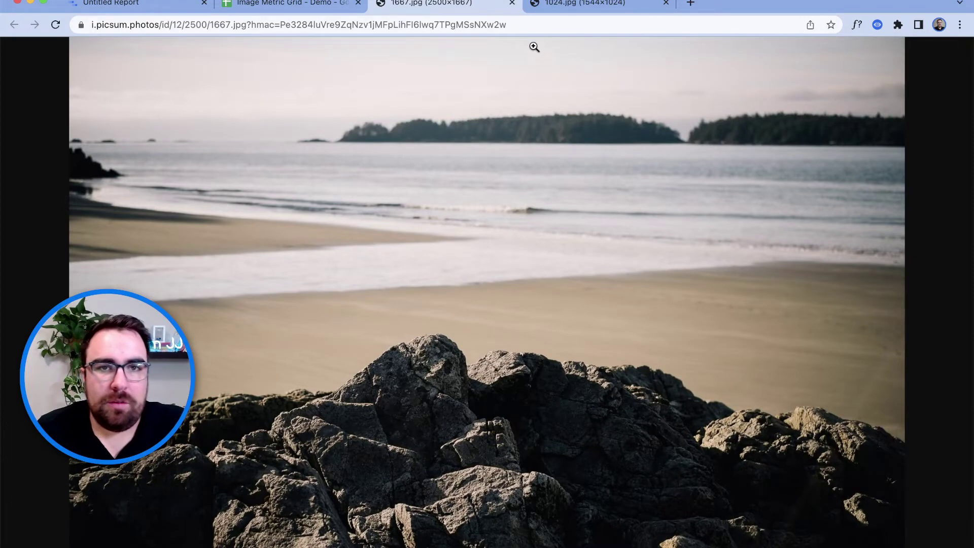
# - Select the image's full URL, then return to the demo sheet and select the download_url header
pyautogui.click(532, 24)
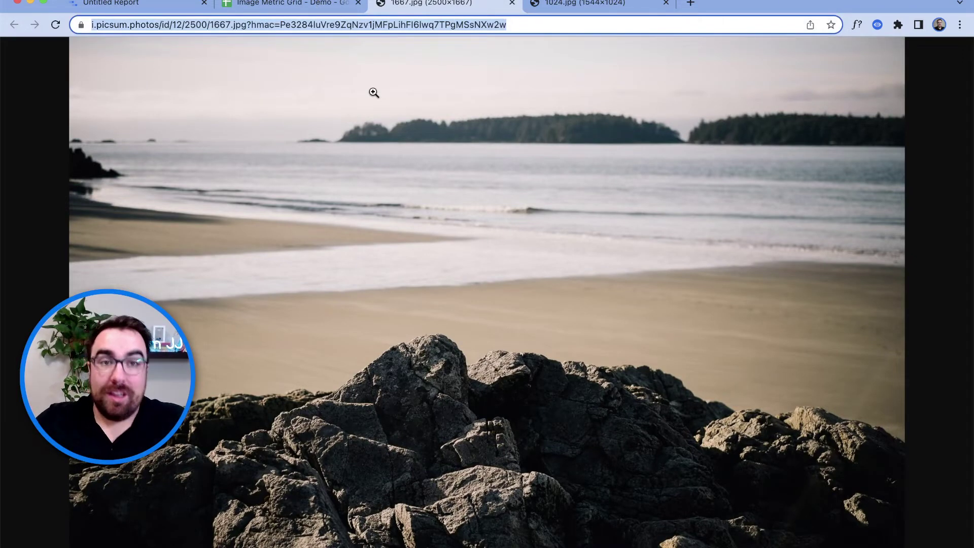
pyautogui.click(254, 6)
pyautogui.moveTo(56, 147); pyautogui.dragTo(290, 138)
pyautogui.click(293, 141)
pyautogui.click(170, 146)
pyautogui.click(122, 146)
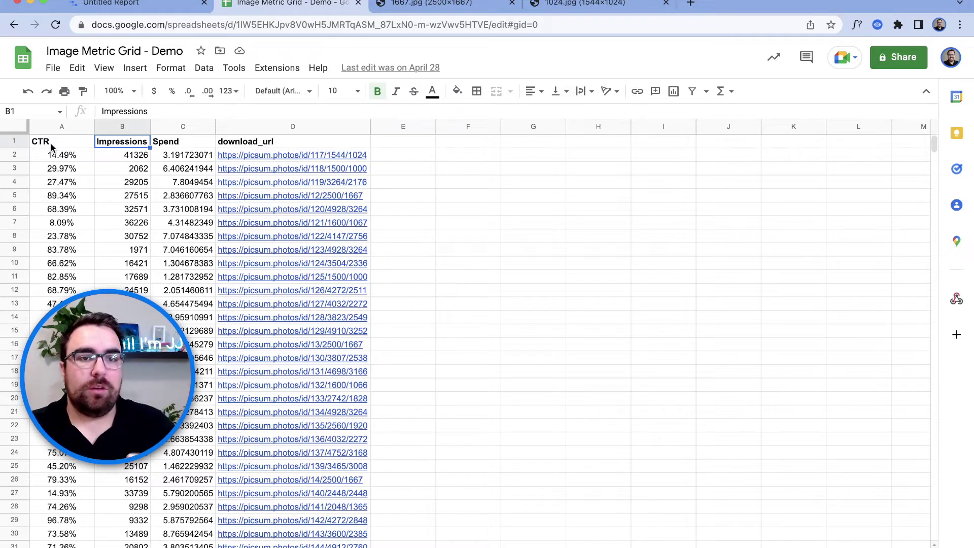
pyautogui.moveTo(292, 220)
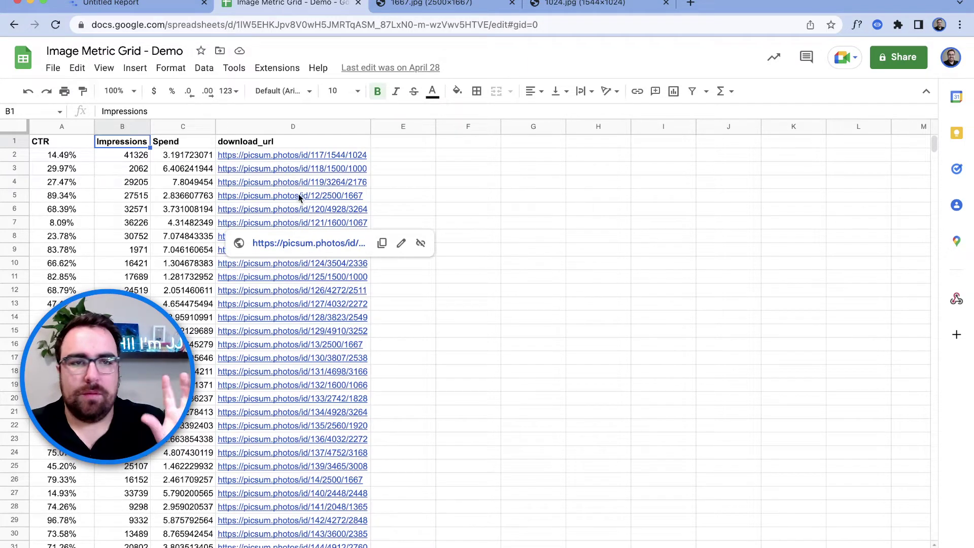
pyautogui.click(299, 196)
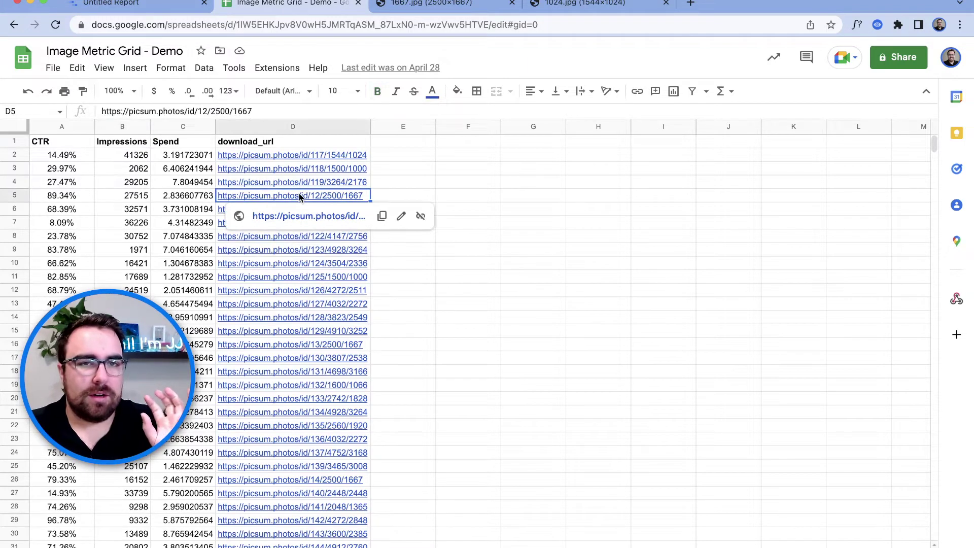
pyautogui.click(528, 201)
# - Add the Image Metric Grid - Demo Google Sheet to the report as a data source
pyautogui.click(133, 4)
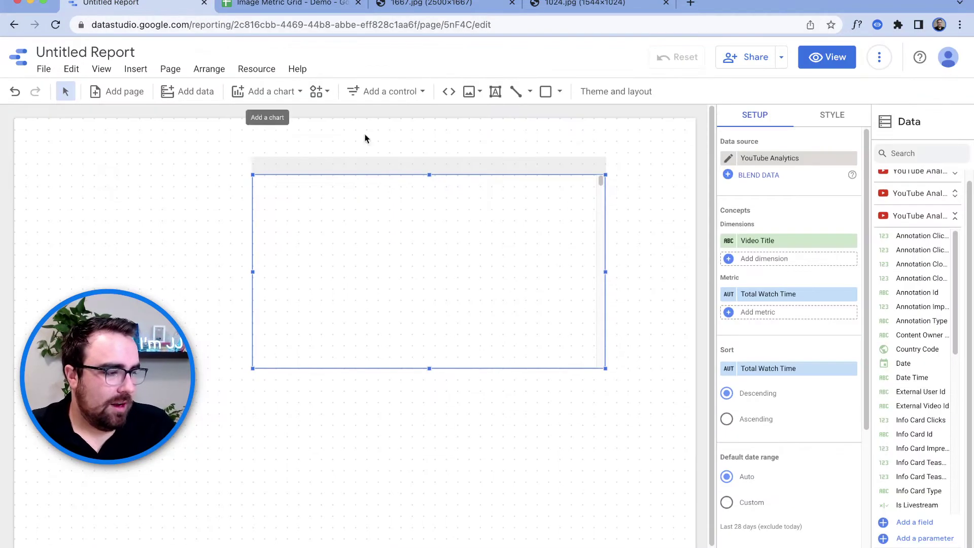
pyautogui.click(205, 94)
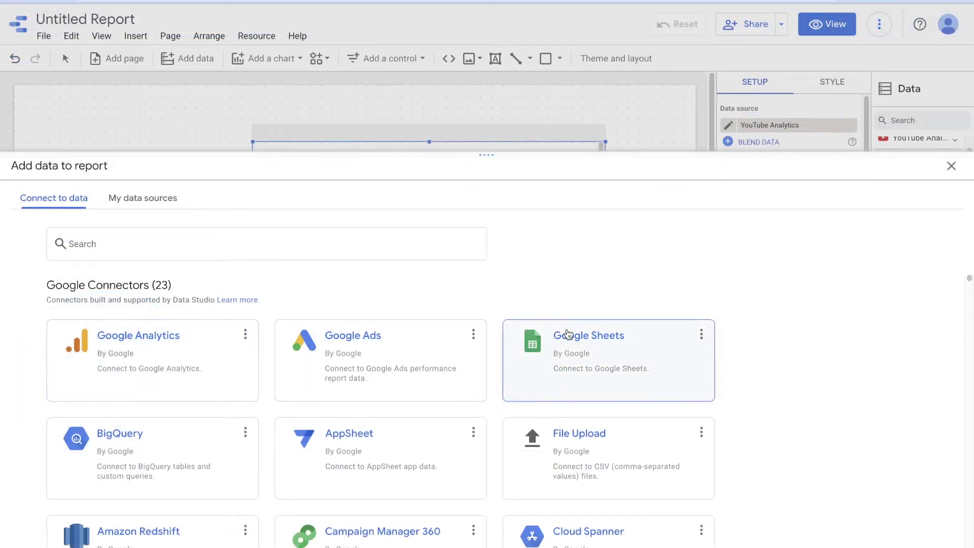
pyautogui.click(566, 328)
pyautogui.click(248, 305)
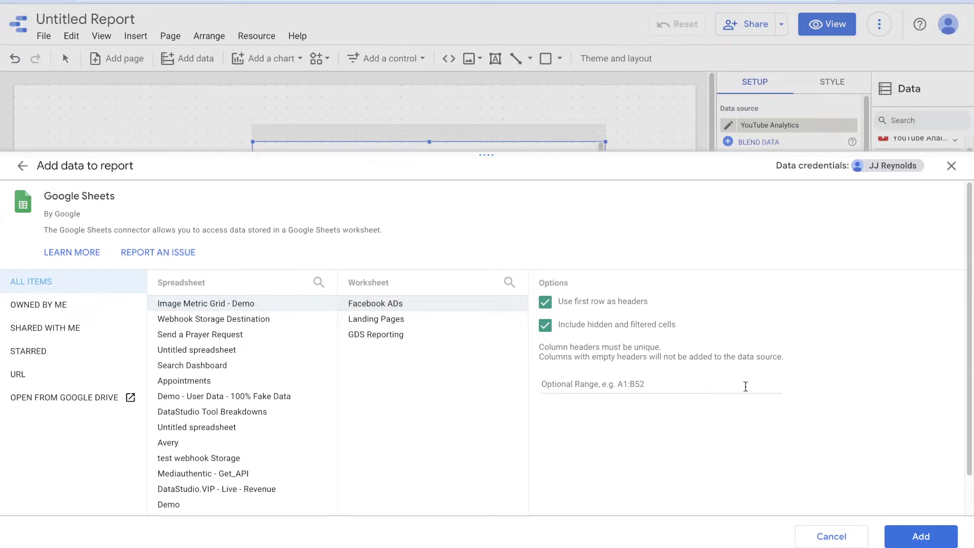
pyautogui.click(921, 537)
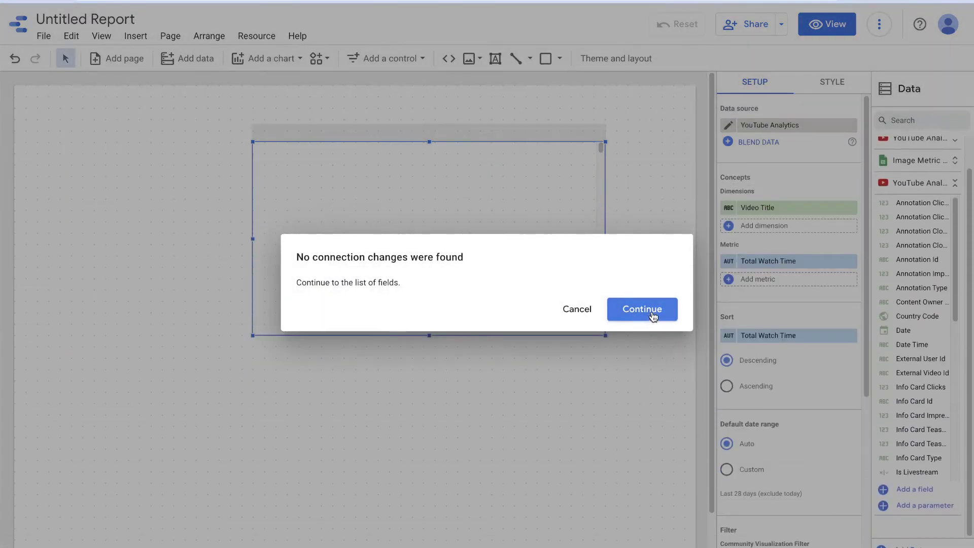
# - Search the chart's data sources for 'image' and try download_url as the dimension
pyautogui.click(651, 310)
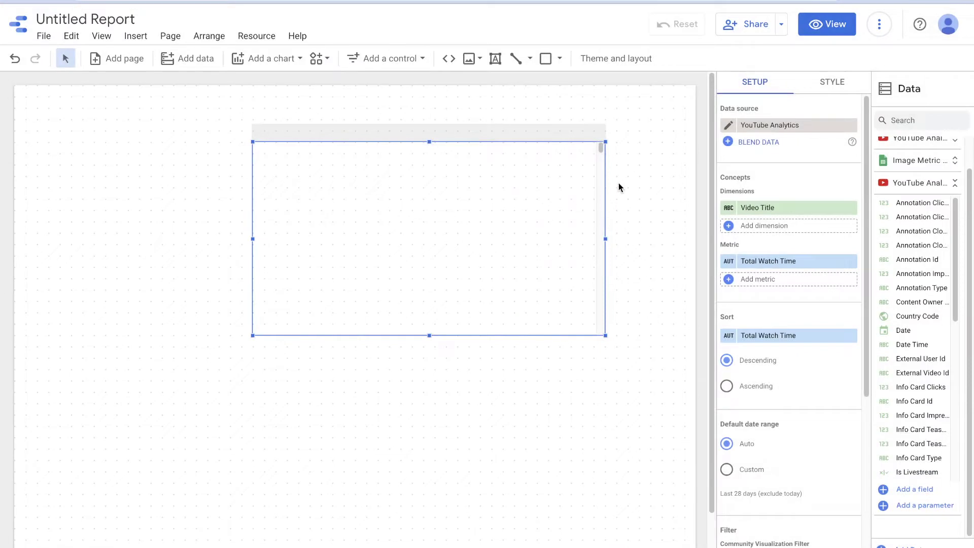
pyautogui.click(792, 125)
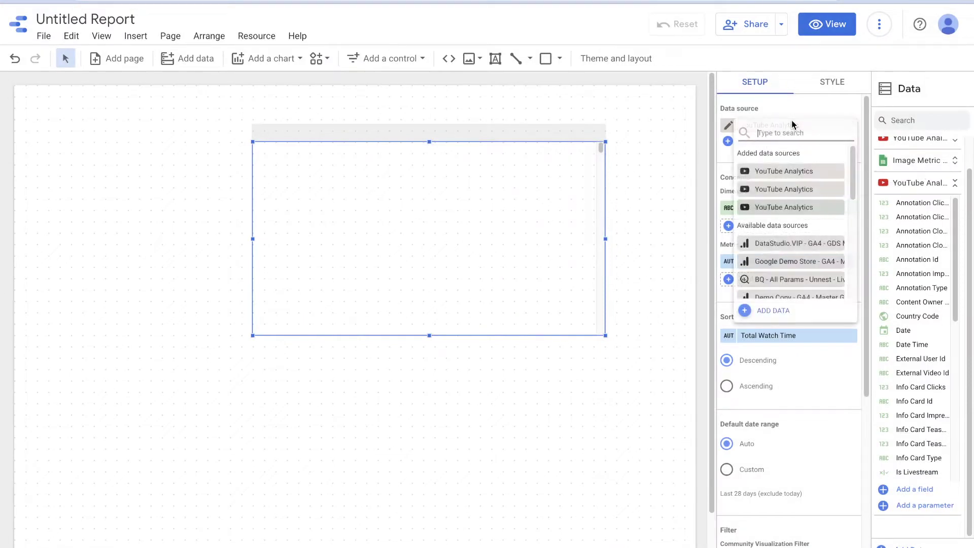
pyautogui.scroll(-3, 798, 245)
pyautogui.scroll(-1, 805, 265)
pyautogui.write('image')
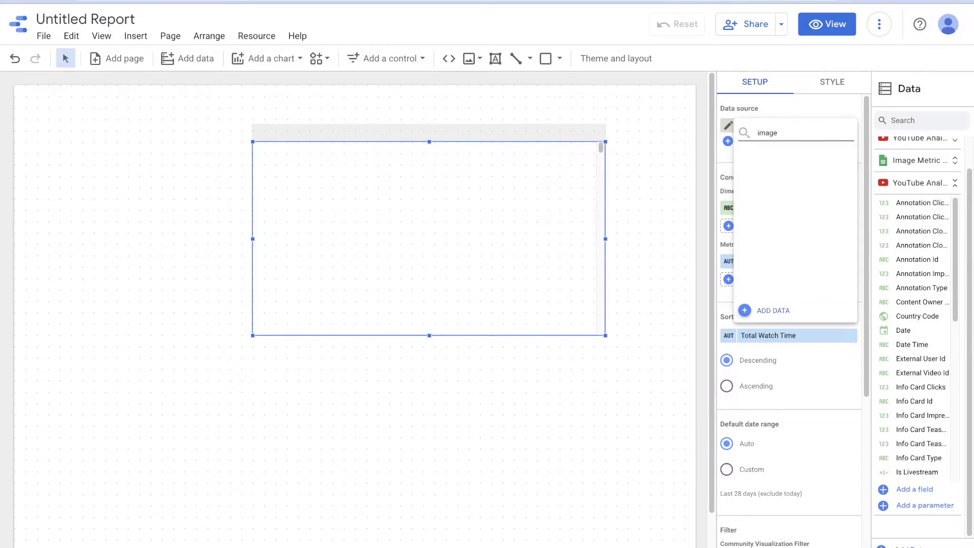
pyautogui.click(954, 160)
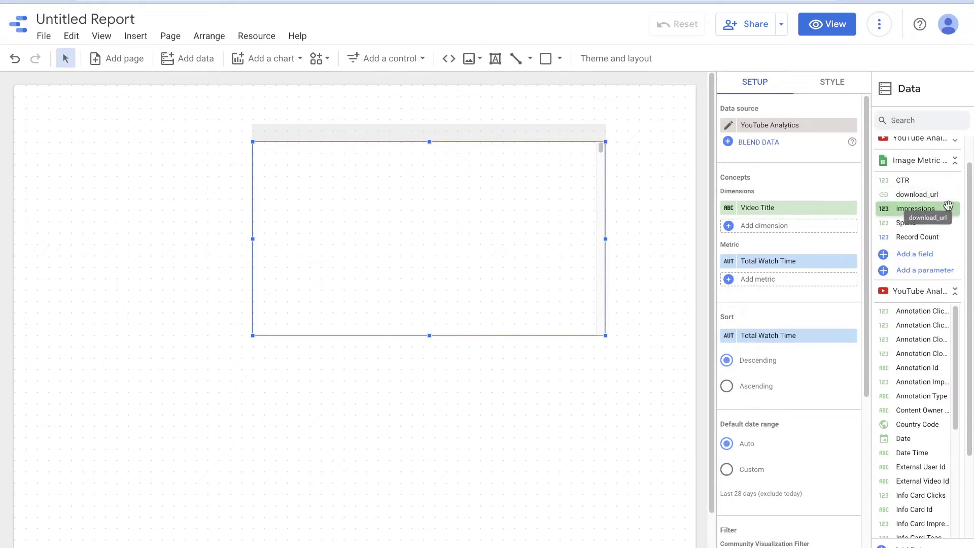
pyautogui.moveTo(941, 195); pyautogui.dragTo(781, 206)
pyautogui.click(781, 207)
pyautogui.click(772, 125)
# - Switch the image grid chart's data source to Image Metric Grid - Demo via an 'imag' search
pyautogui.click(774, 124)
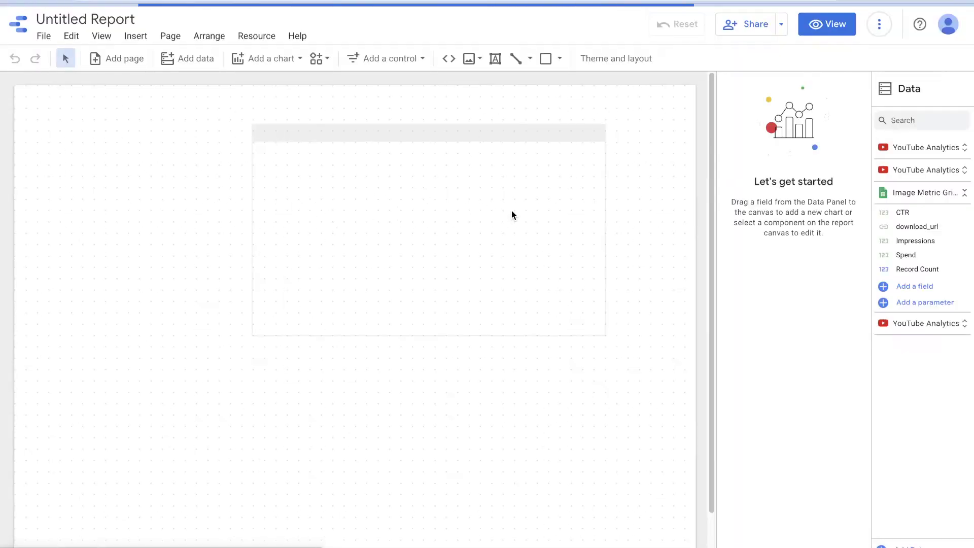
pyautogui.click(538, 215)
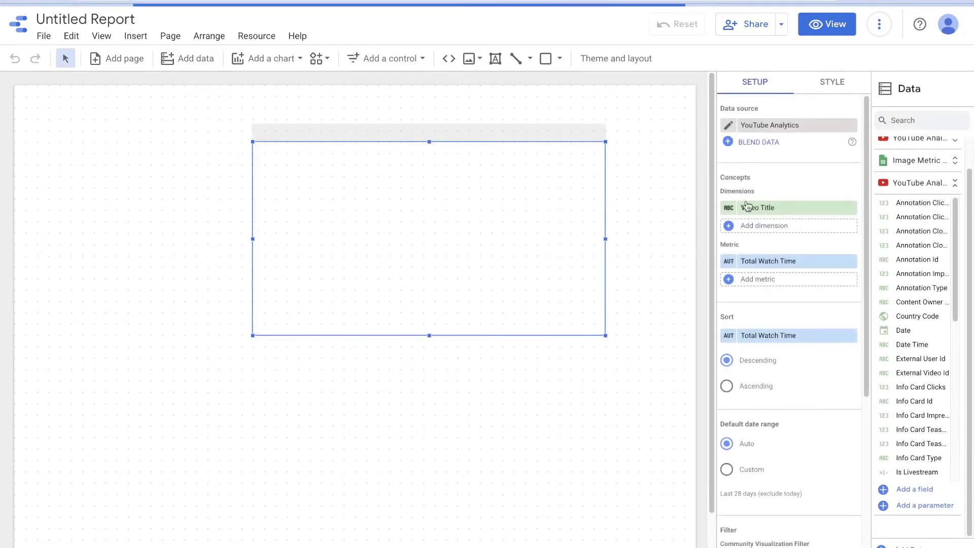
pyautogui.click(792, 127)
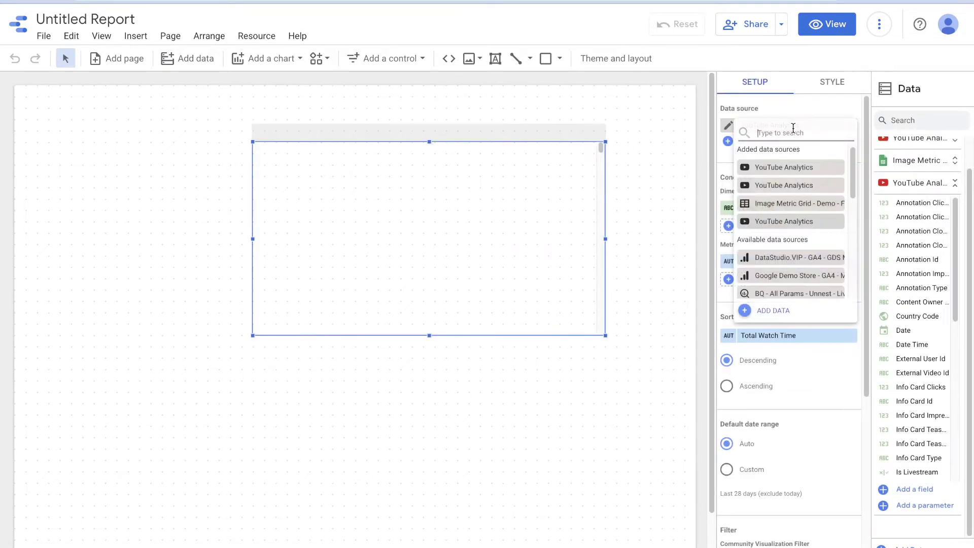
pyautogui.write('image')
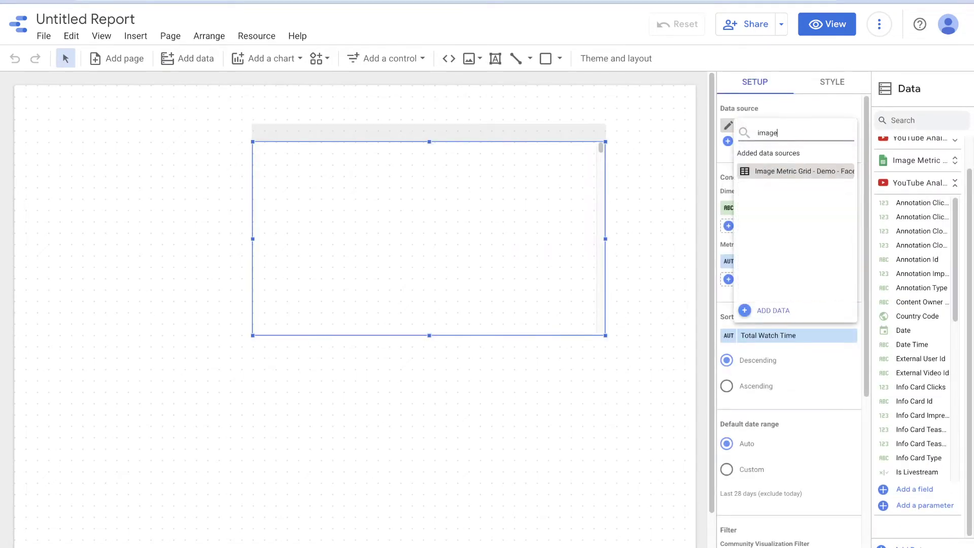
pyautogui.click(762, 178)
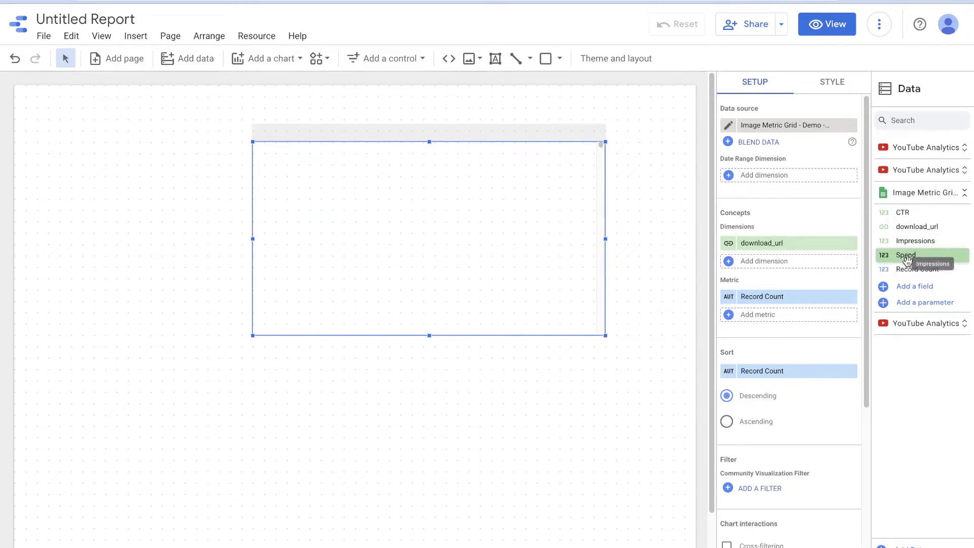
# - Create and save the calculated field 'Image Preview' with formula IMAGE(download_url)
pyautogui.click(919, 287)
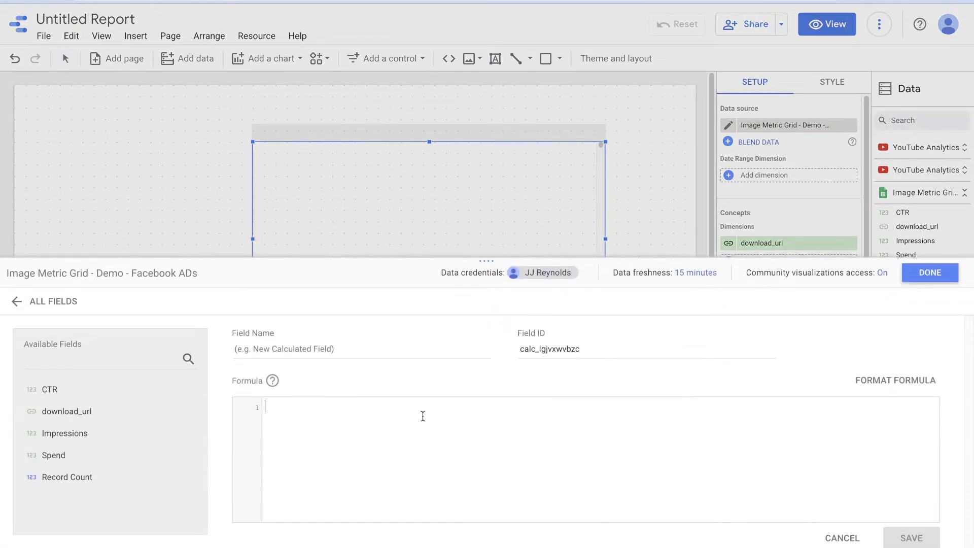
pyautogui.click(426, 422)
pyautogui.write('image')
pyautogui.press('Return')
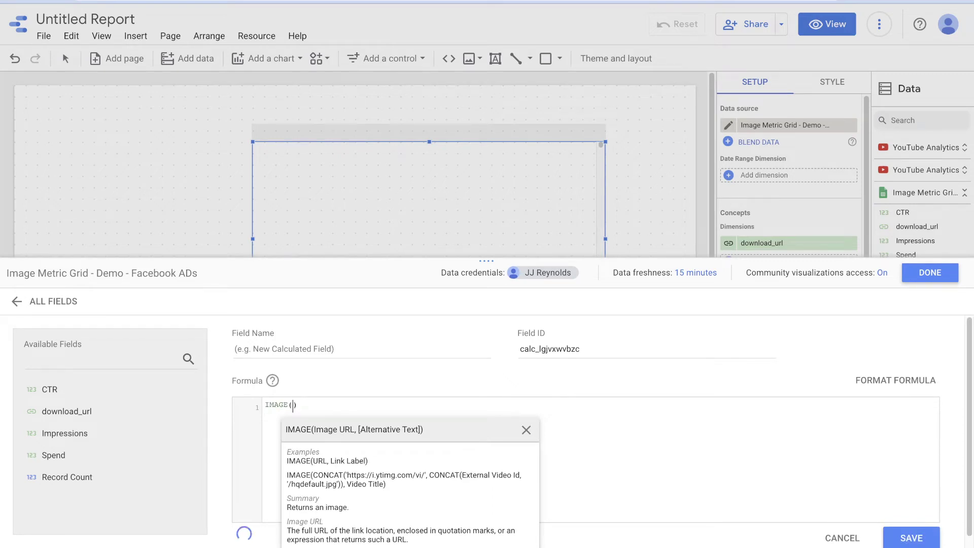
pyautogui.write('down')
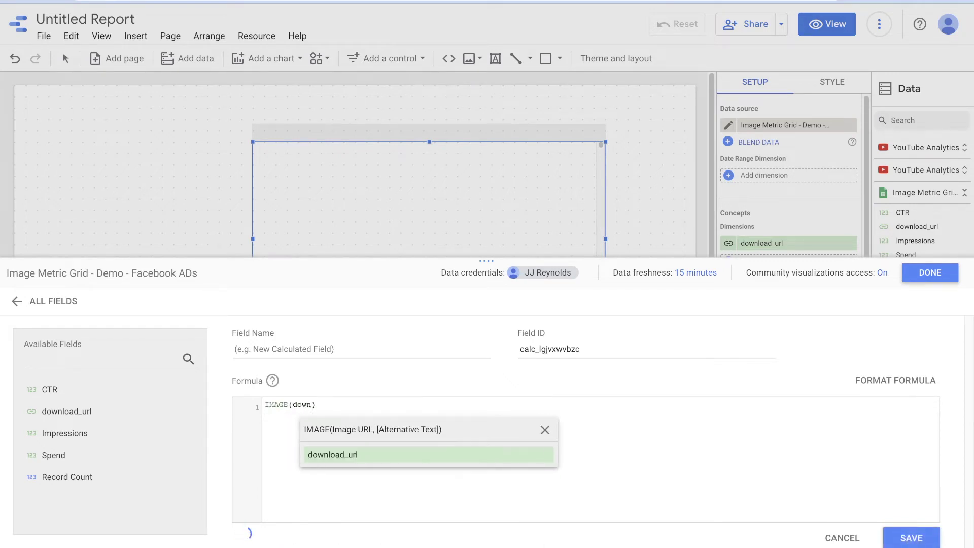
pyautogui.click(410, 453)
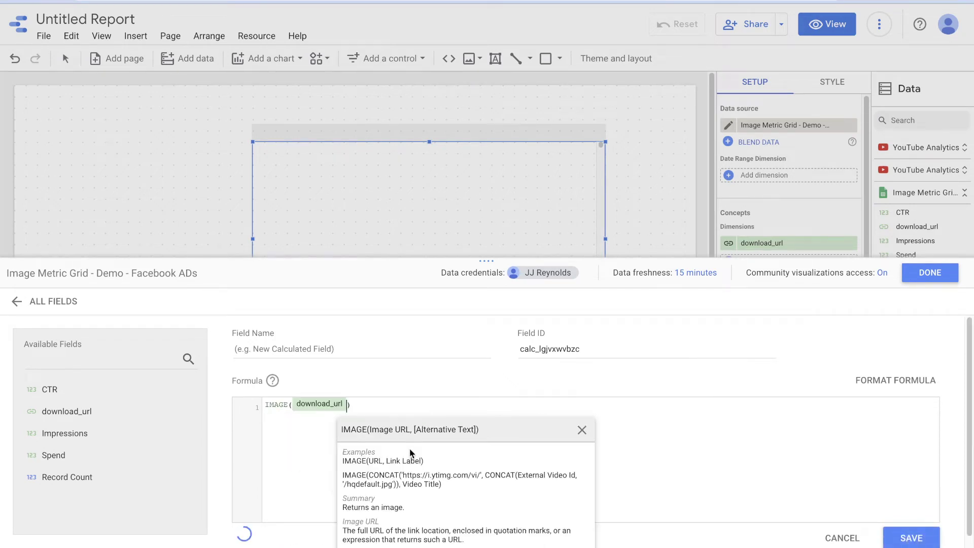
pyautogui.click(300, 350)
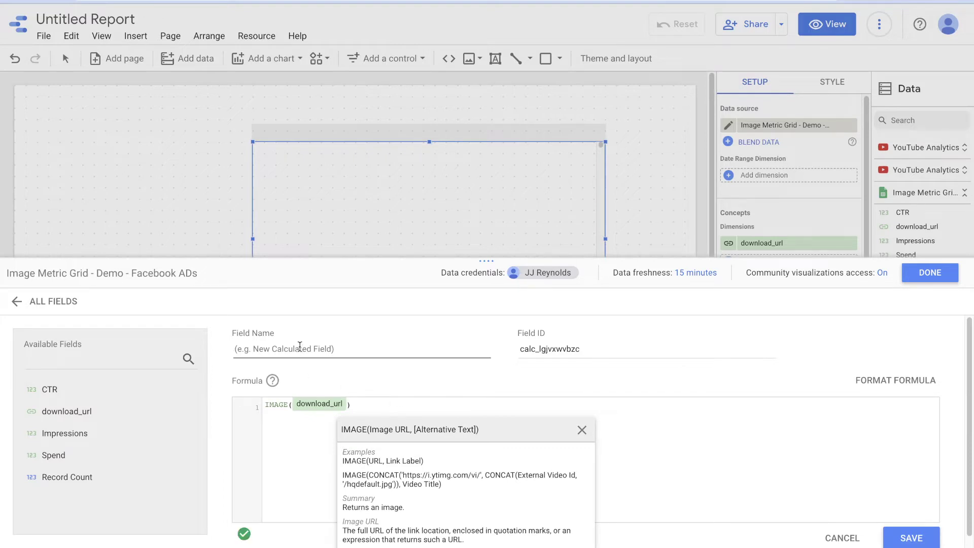
pyautogui.write('Image Preview')
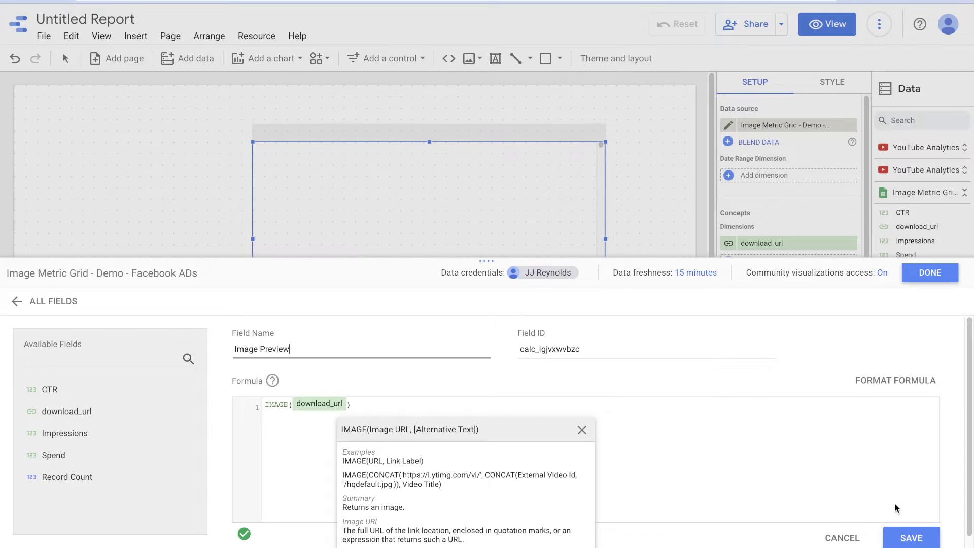
pyautogui.click(913, 537)
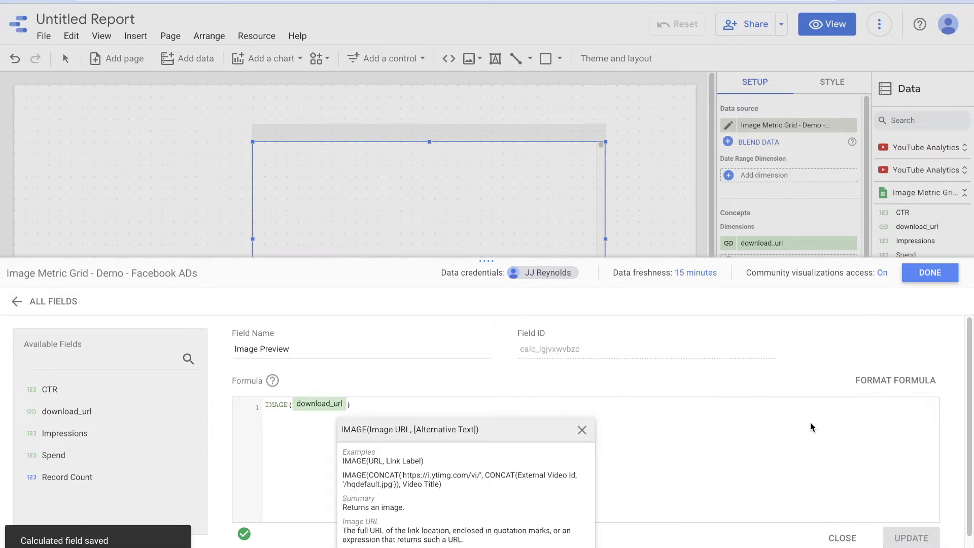
pyautogui.click(930, 272)
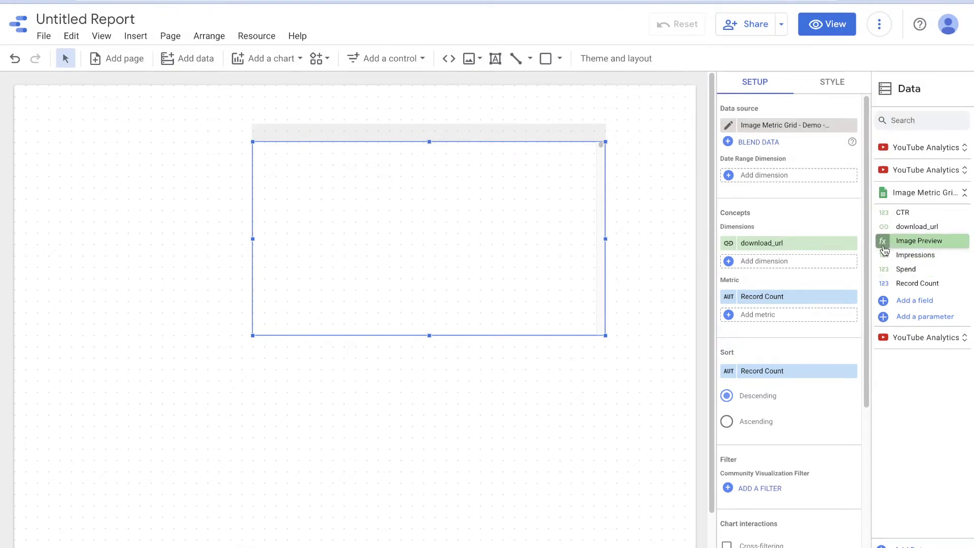
# - Use Image Preview as the dimension and stretch the grid from the page's top-left across it
pyautogui.moveTo(932, 242); pyautogui.dragTo(825, 244)
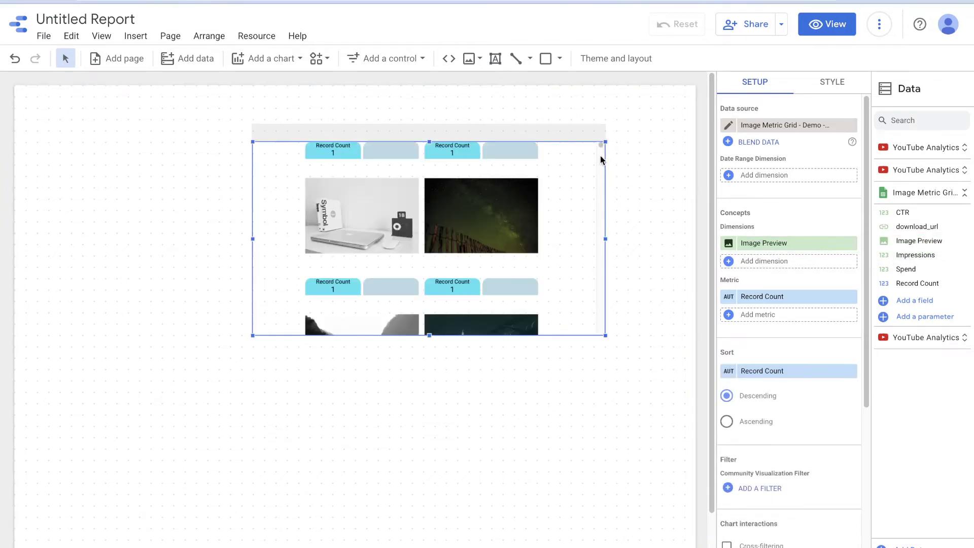
pyautogui.moveTo(567, 139); pyautogui.dragTo(342, 117)
pyautogui.moveTo(381, 313); pyautogui.dragTo(685, 483)
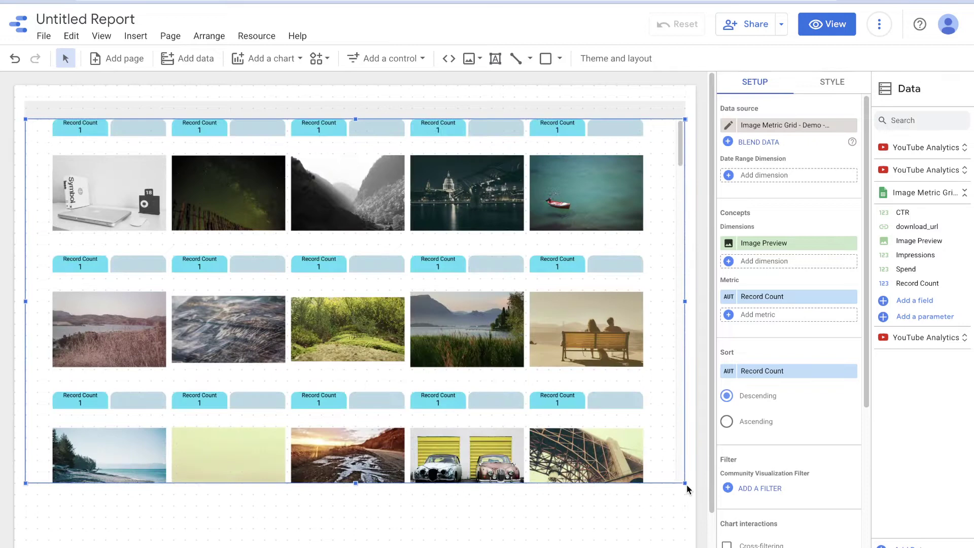
# - Replace Record Count with Spend as the chart's metric
pyautogui.click(784, 299)
pyautogui.click(795, 279)
pyautogui.moveTo(908, 269); pyautogui.dragTo(751, 314)
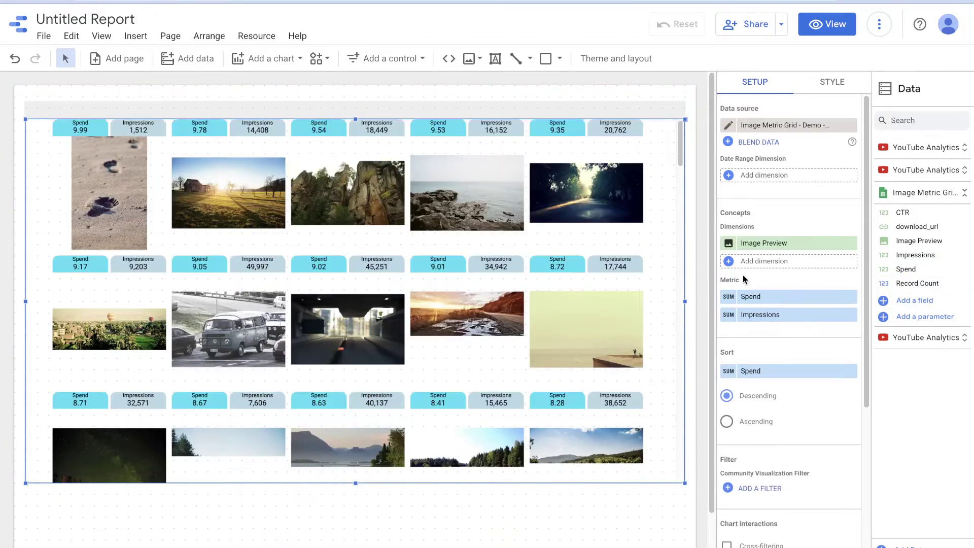
# - Rename the Spend metric to ROAS and nudge the image grid slightly up the page
pyautogui.click(727, 299)
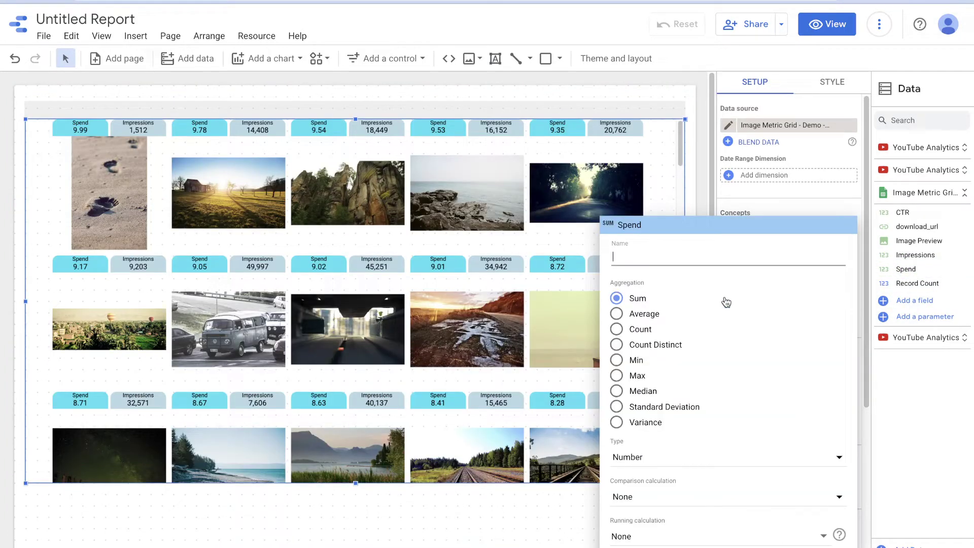
pyautogui.write('RO')
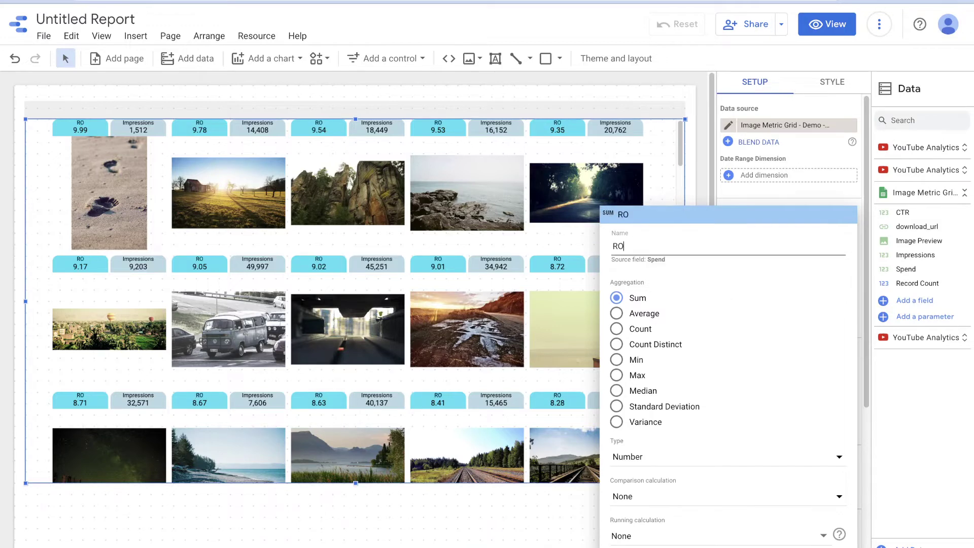
pyautogui.write('AS')
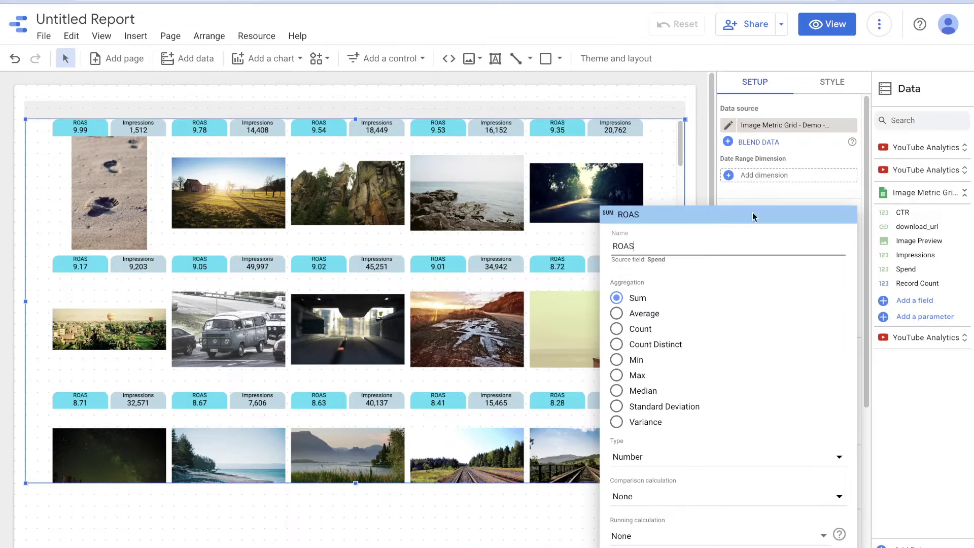
pyautogui.click(668, 113)
pyautogui.moveTo(621, 115); pyautogui.dragTo(615, 104)
pyautogui.scroll(-5, 768, 317)
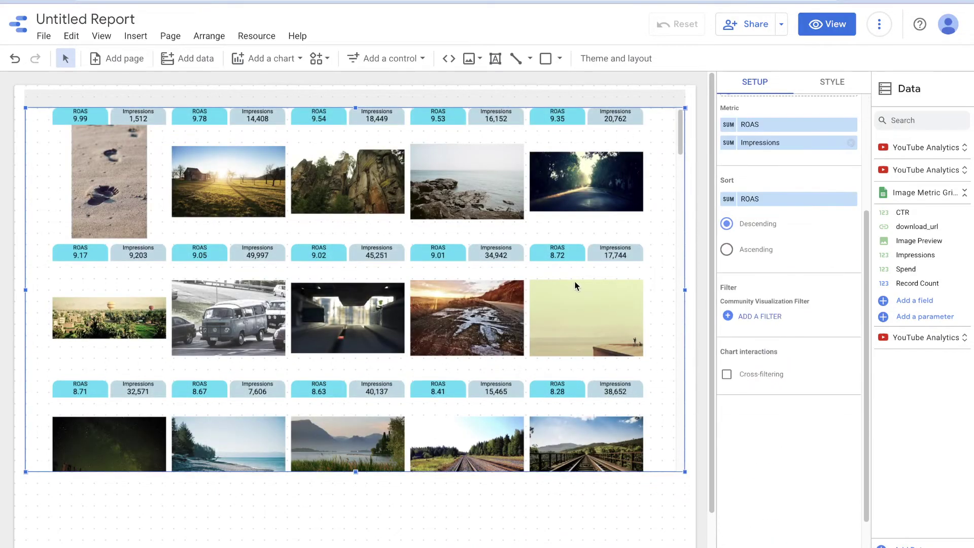
pyautogui.scroll(-10, 575, 281)
pyautogui.scroll(10, 576, 282)
# - Preview the finished report in View mode, then return to Edit mode
pyautogui.click(826, 31)
pyautogui.scroll(-10, 573, 266)
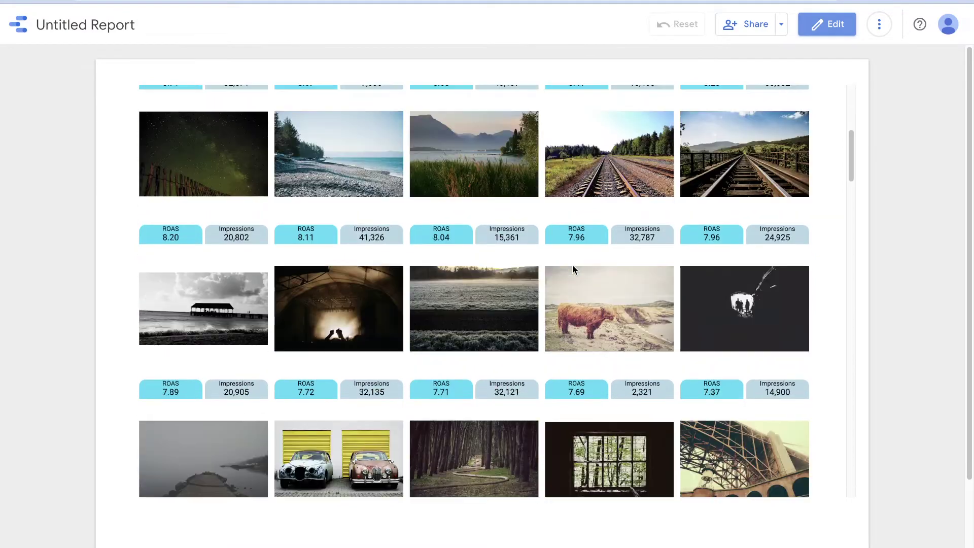
pyautogui.scroll(10, 574, 266)
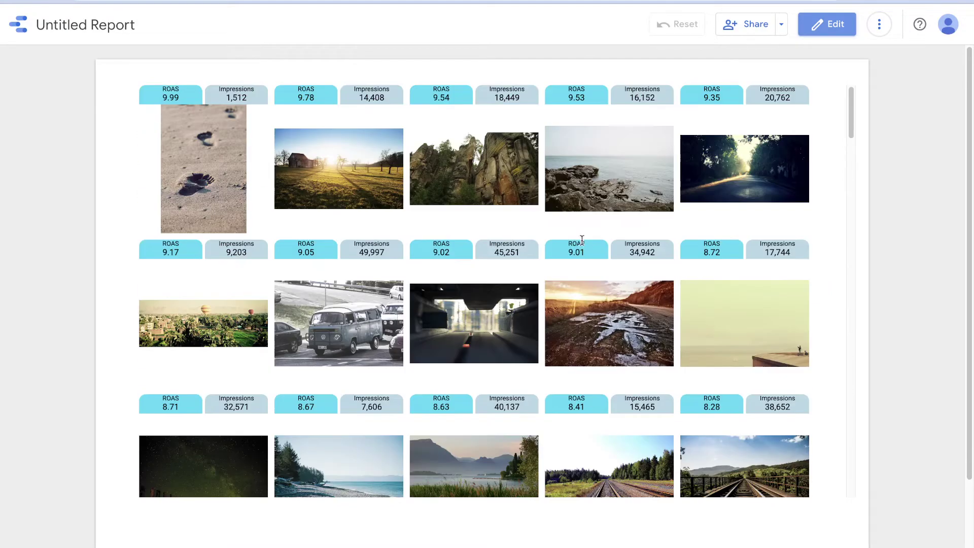
pyautogui.click(826, 24)
# - In the image grid's Style options, hide and re-show the ROAS cards, then hide the Impressions cards
pyautogui.click(538, 208)
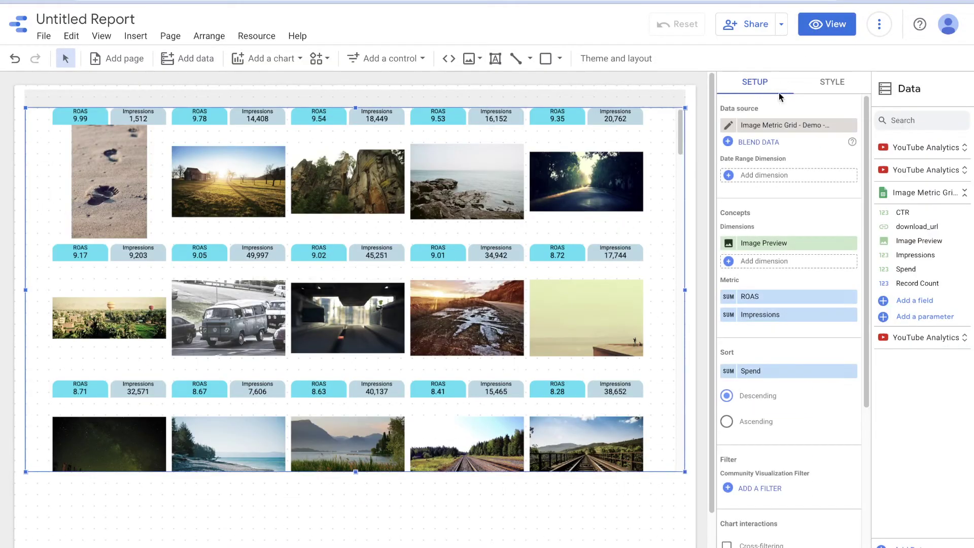
pyautogui.click(837, 90)
pyautogui.click(726, 131)
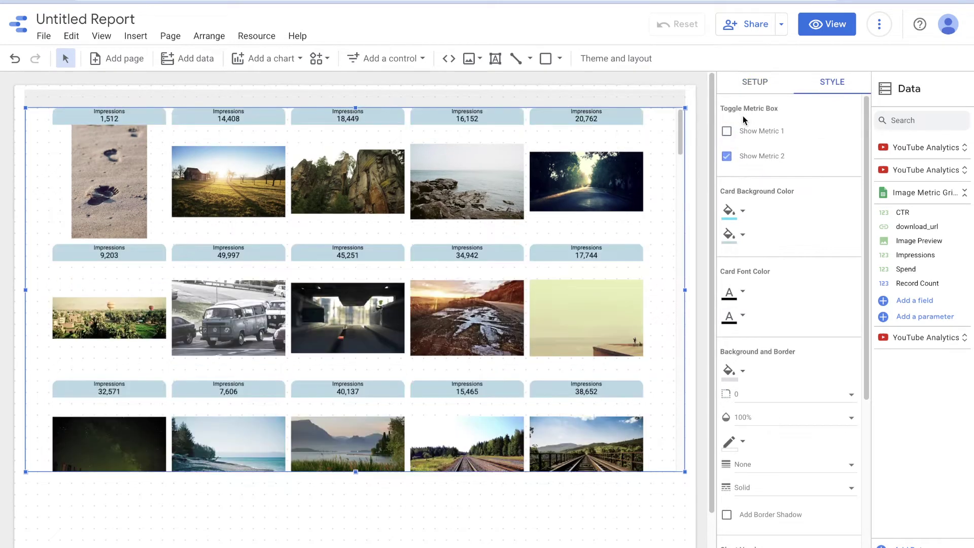
pyautogui.click(746, 132)
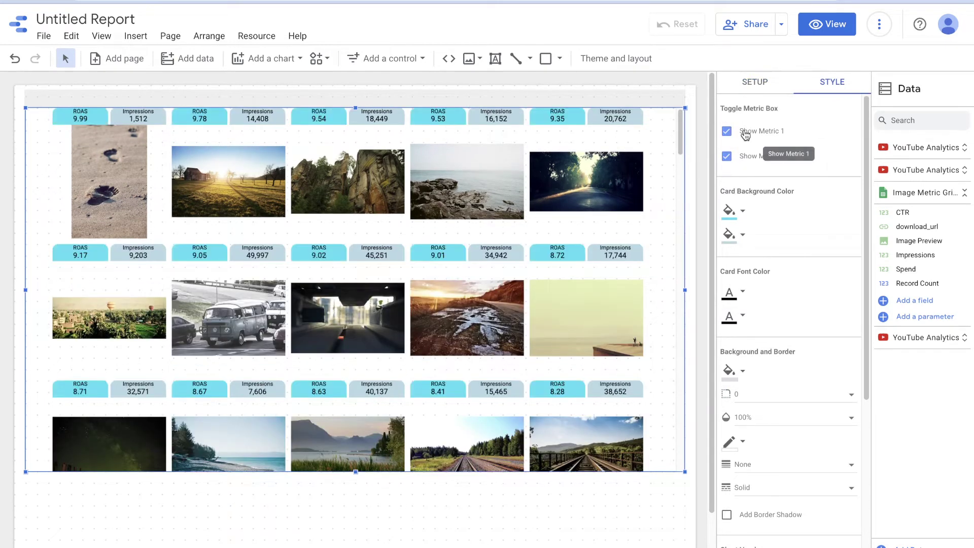
pyautogui.click(742, 157)
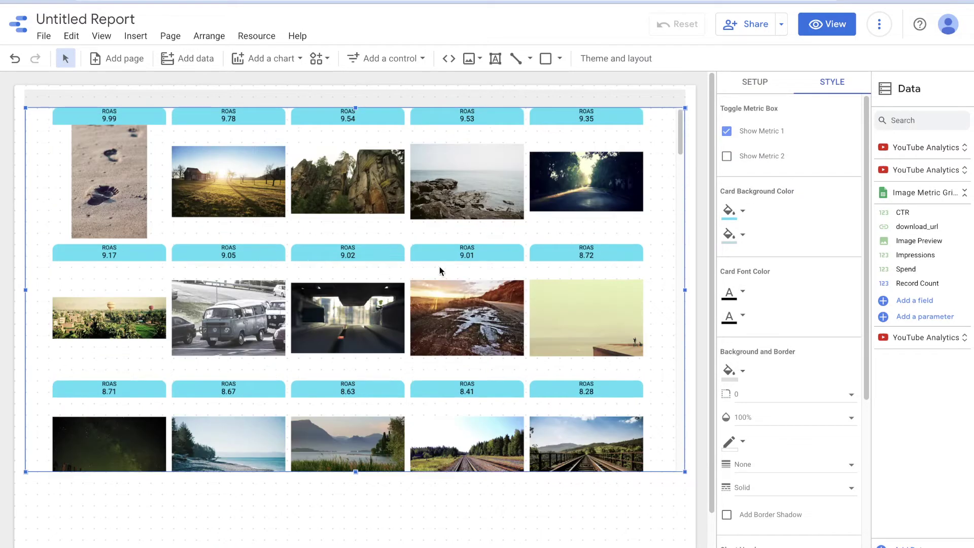
# - Make the ROAS cards blue with light text and try a red Impressions card background
pyautogui.click(730, 212)
pyautogui.click(804, 416)
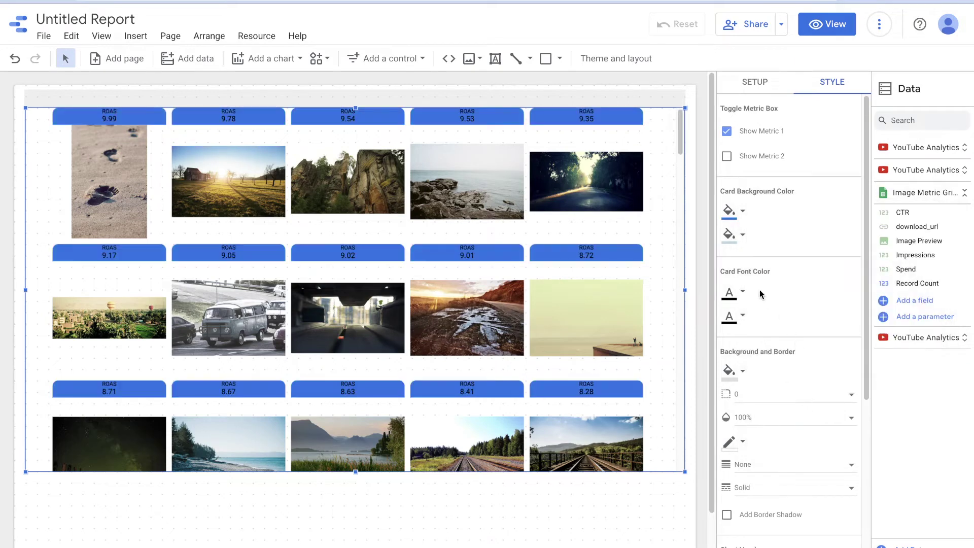
pyautogui.click(728, 236)
pyautogui.click(771, 317)
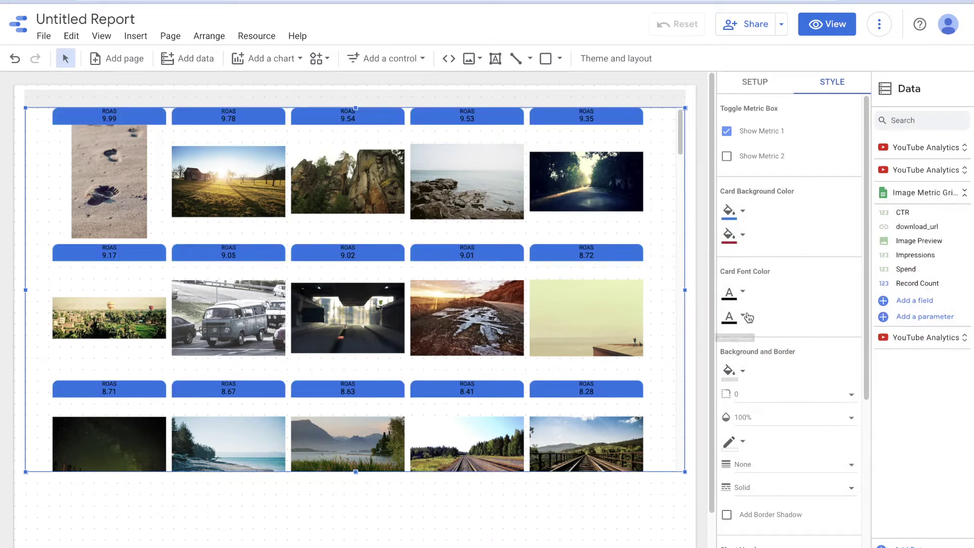
pyautogui.click(730, 293)
pyautogui.click(888, 327)
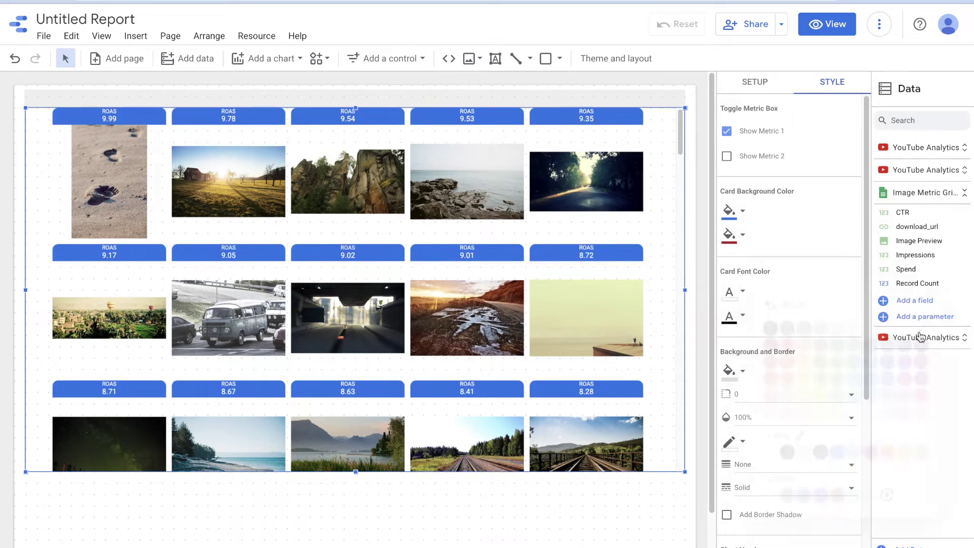
# - Change the Impressions card background to pale pink and show the Impressions cards again
pyautogui.click(730, 317)
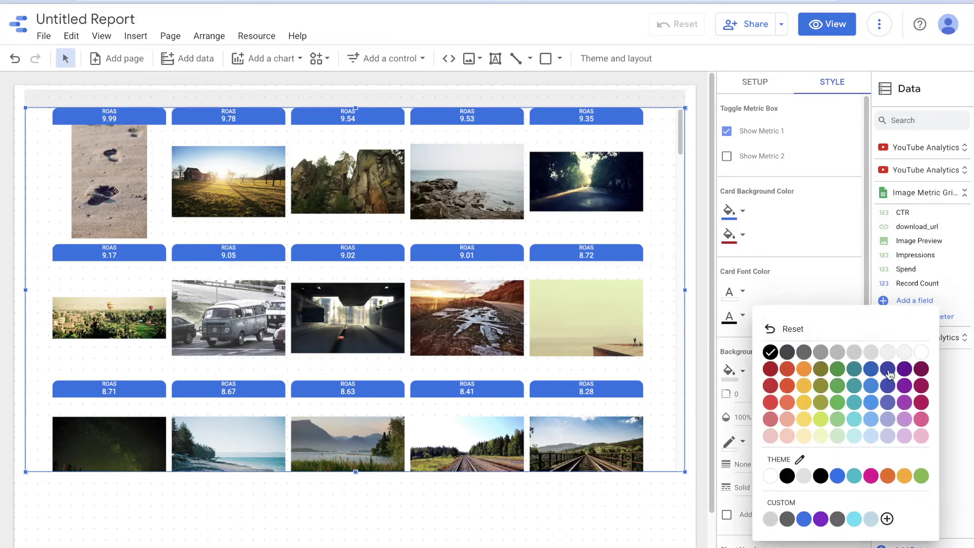
pyautogui.click(737, 236)
pyautogui.click(737, 237)
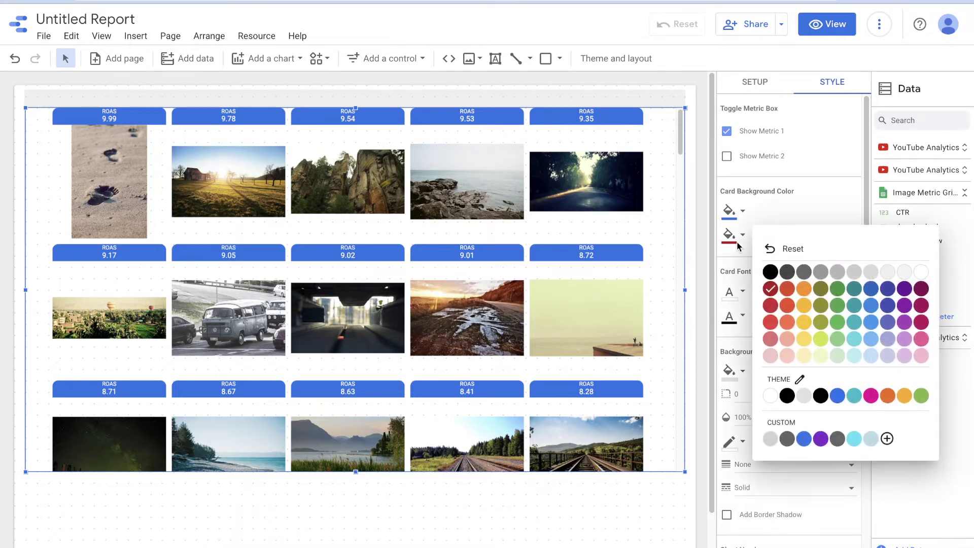
pyautogui.click(787, 358)
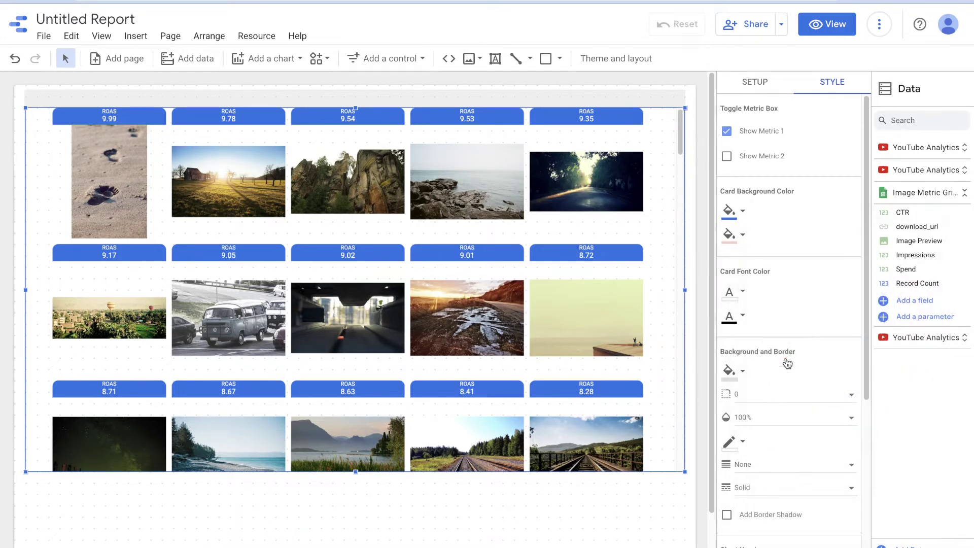
pyautogui.click(761, 157)
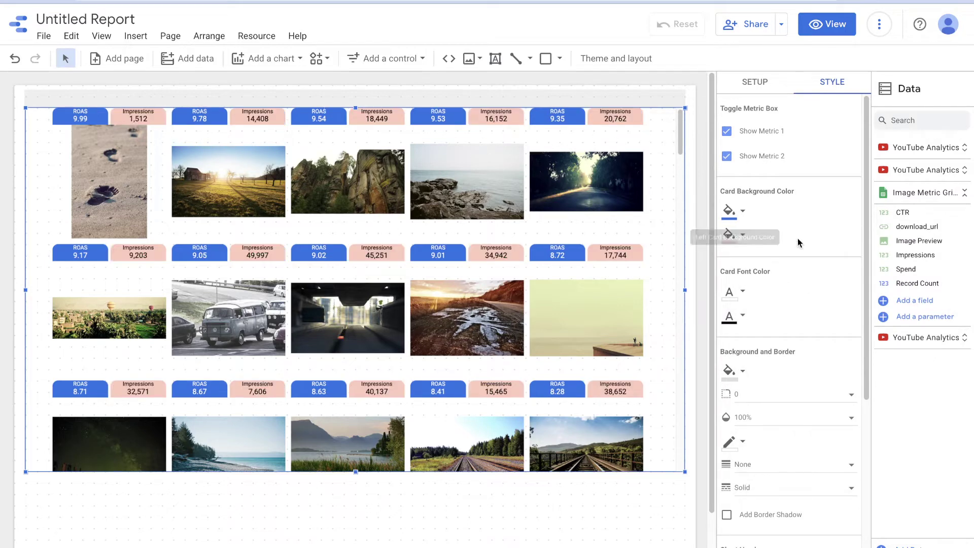
# - Set the image grid chart's border radius to 5
pyautogui.scroll(-1, 768, 269)
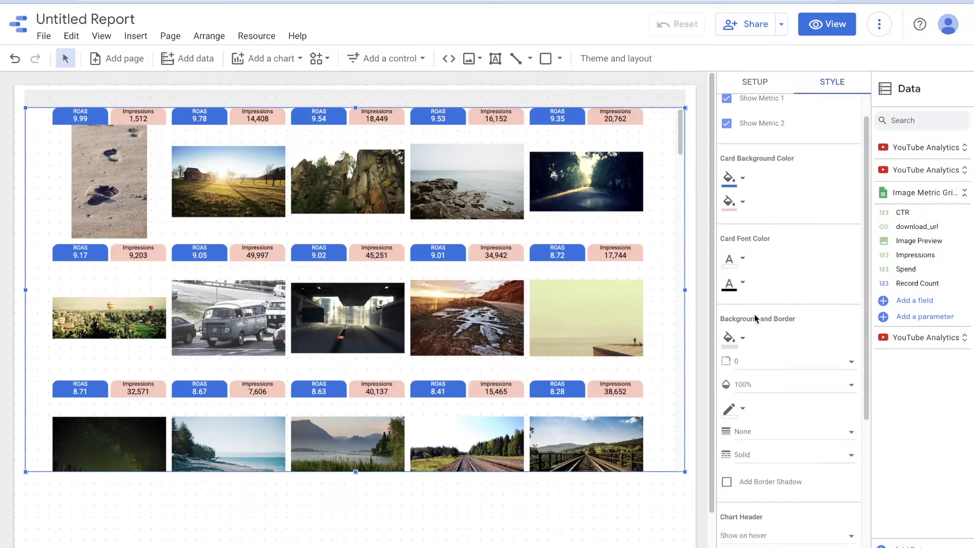
pyautogui.click(741, 368)
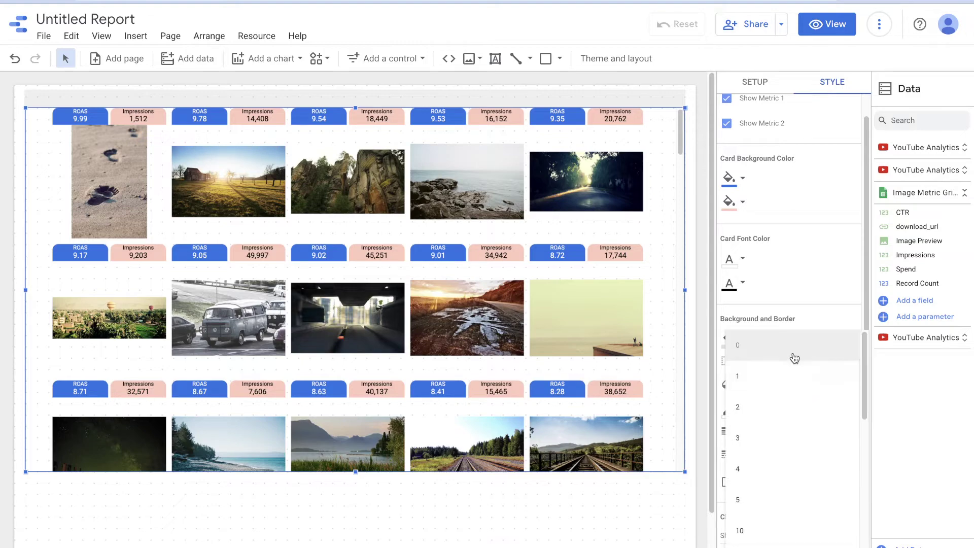
pyautogui.click(793, 499)
# - Try a red chart background, then change it to light grey
pyautogui.scroll(-7, 540, 324)
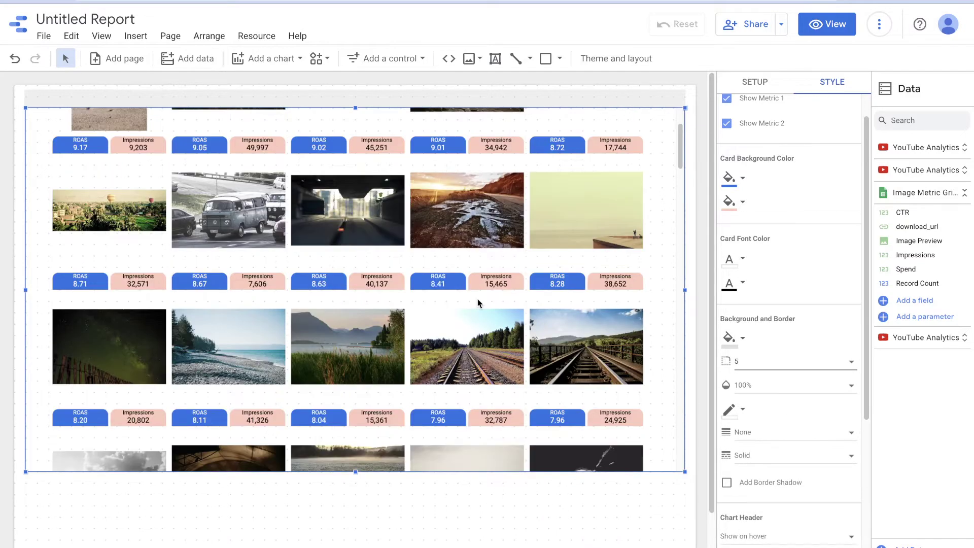
pyautogui.scroll(-15, 513, 325)
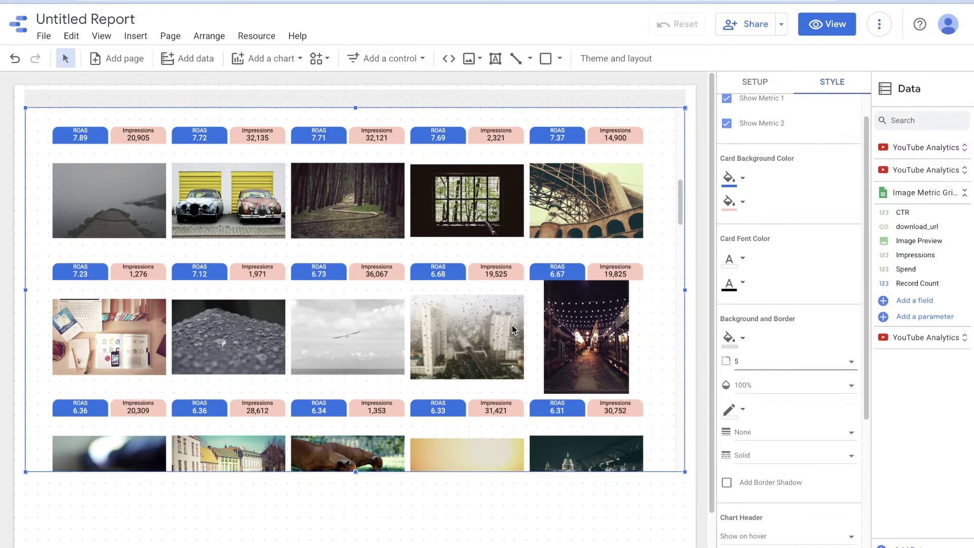
pyautogui.scroll(-5, 513, 328)
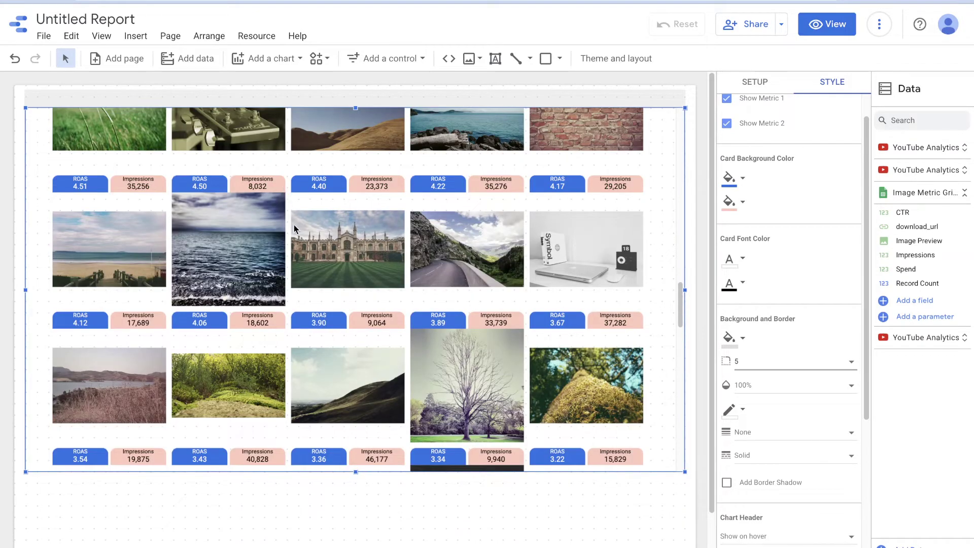
pyautogui.scroll(-6, 532, 297)
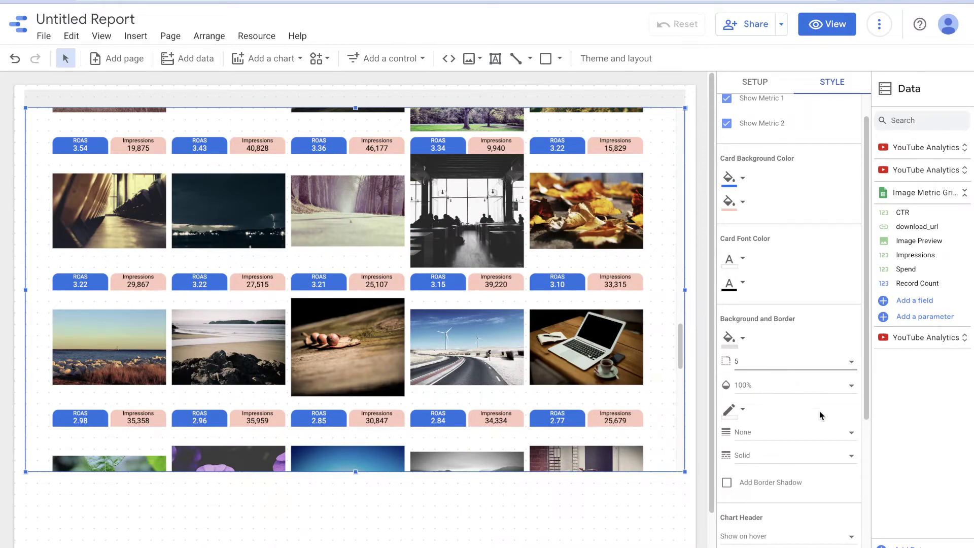
pyautogui.click(731, 338)
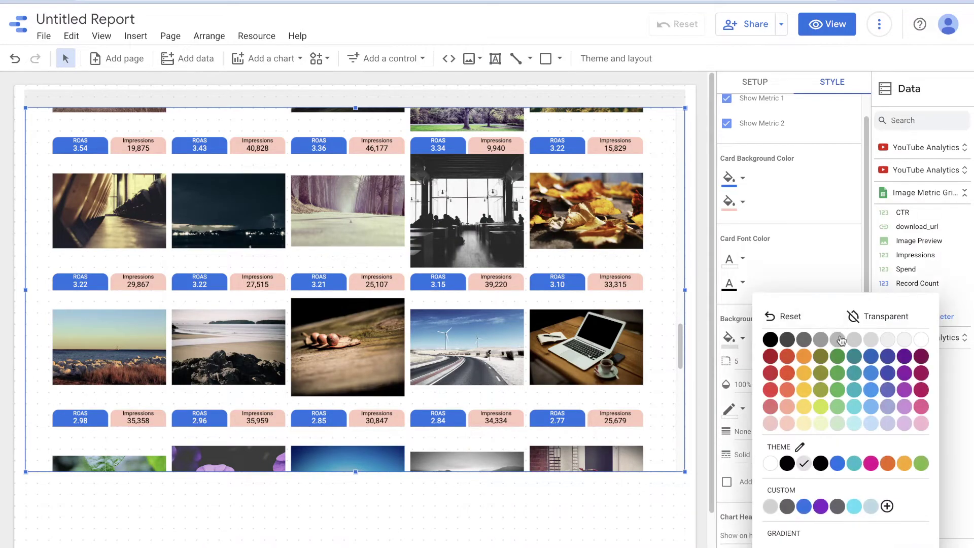
pyautogui.click(788, 349)
pyautogui.scroll(10, 545, 365)
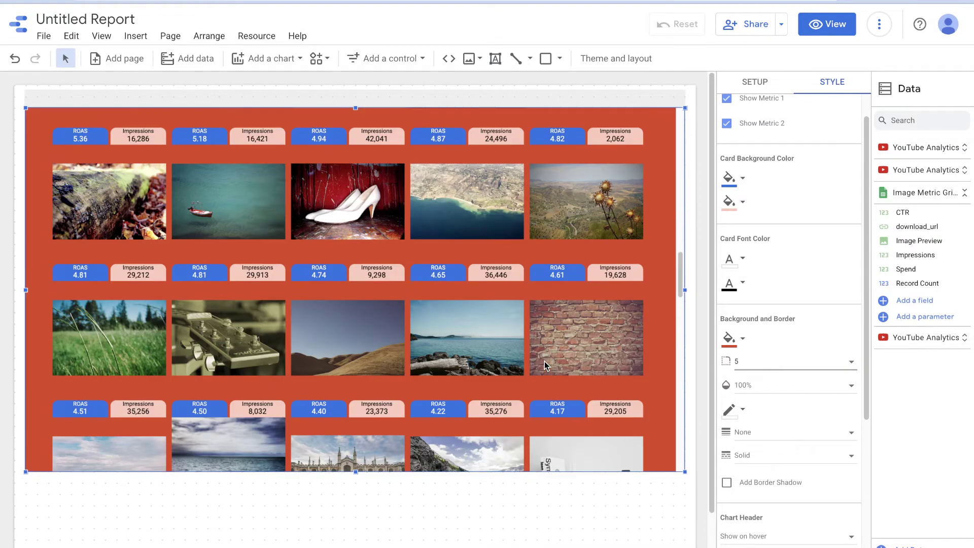
pyautogui.click(738, 339)
pyautogui.click(853, 339)
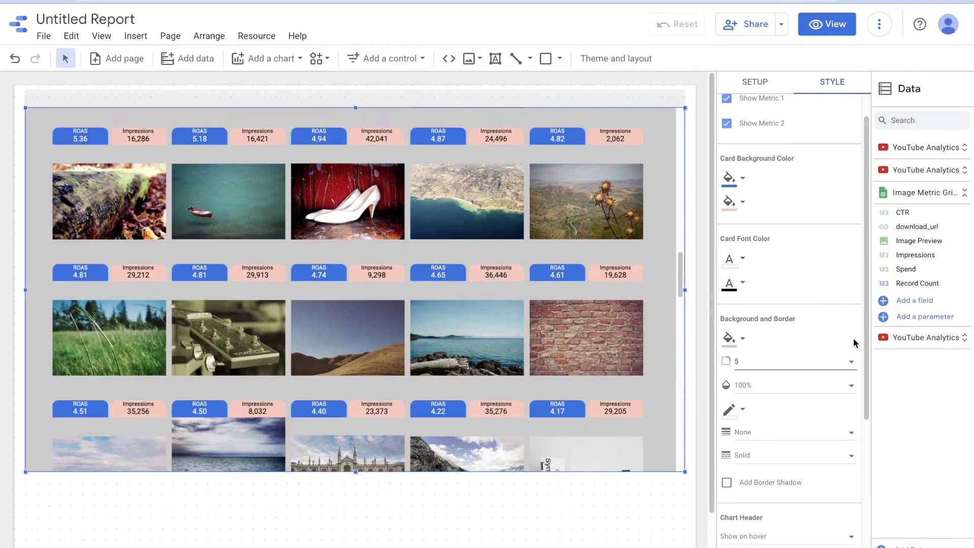
# - Return to the chart's Setup view with Image Preview, ROAS and Impressions sorted by Spend
pyautogui.scroll(10, 485, 289)
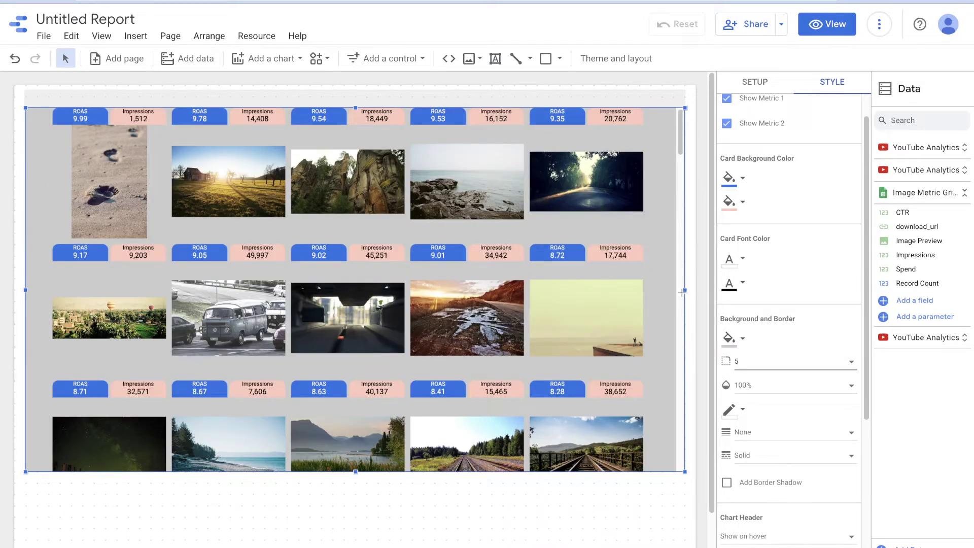
pyautogui.scroll(-5, 820, 383)
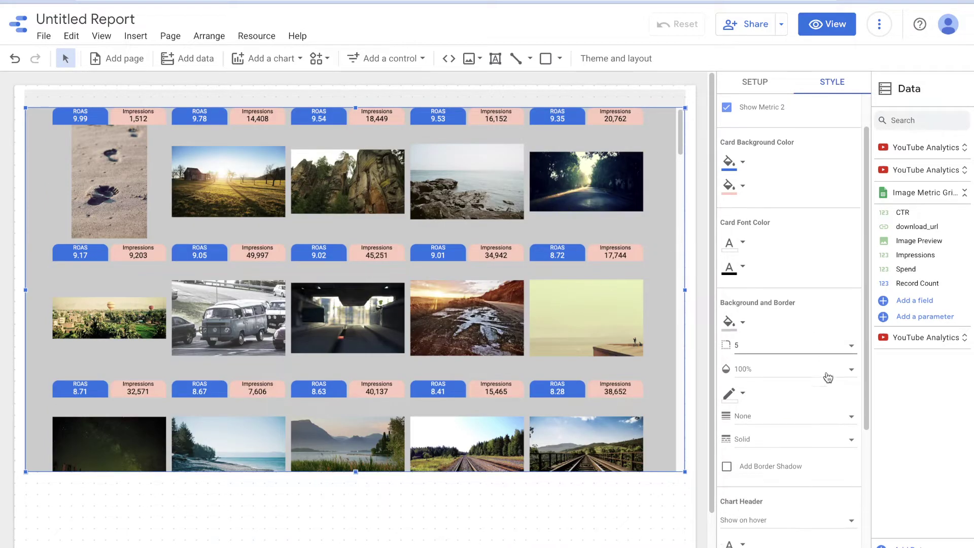
pyautogui.scroll(5, 791, 383)
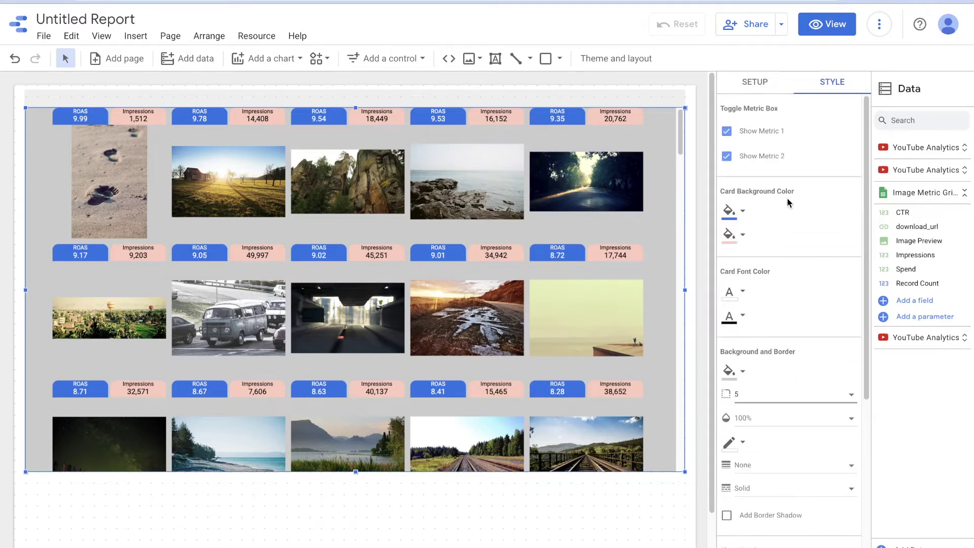
pyautogui.click(742, 84)
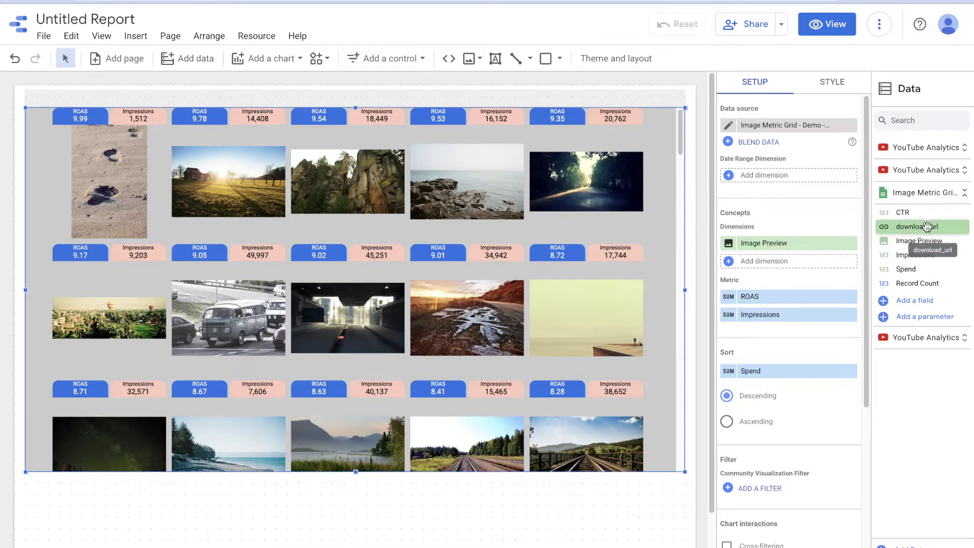
# - Add download_url as a second dimension and make the chart background transparent
pyautogui.moveTo(933, 226); pyautogui.dragTo(731, 264)
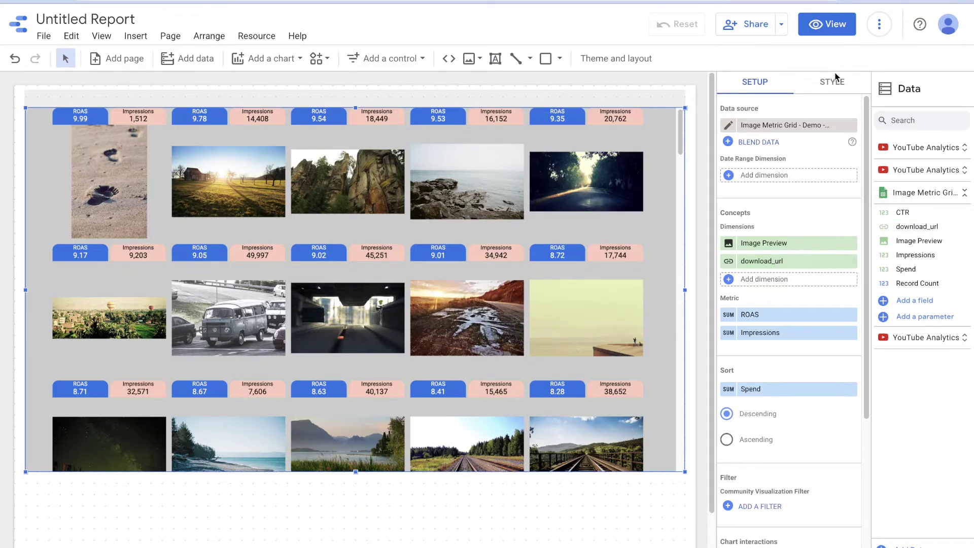
pyautogui.click(836, 81)
pyautogui.scroll(-2, 786, 304)
pyautogui.scroll(1, 750, 305)
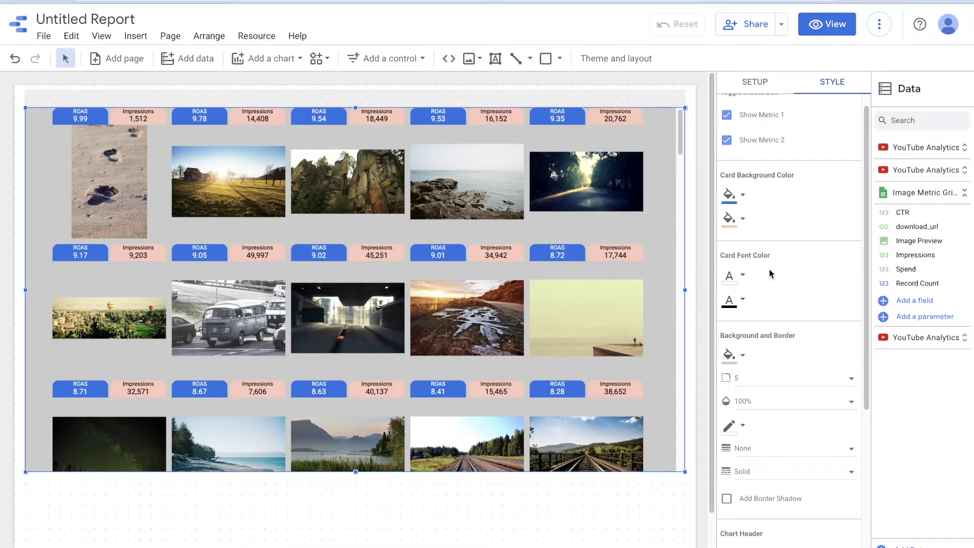
pyautogui.click(742, 355)
pyautogui.click(886, 317)
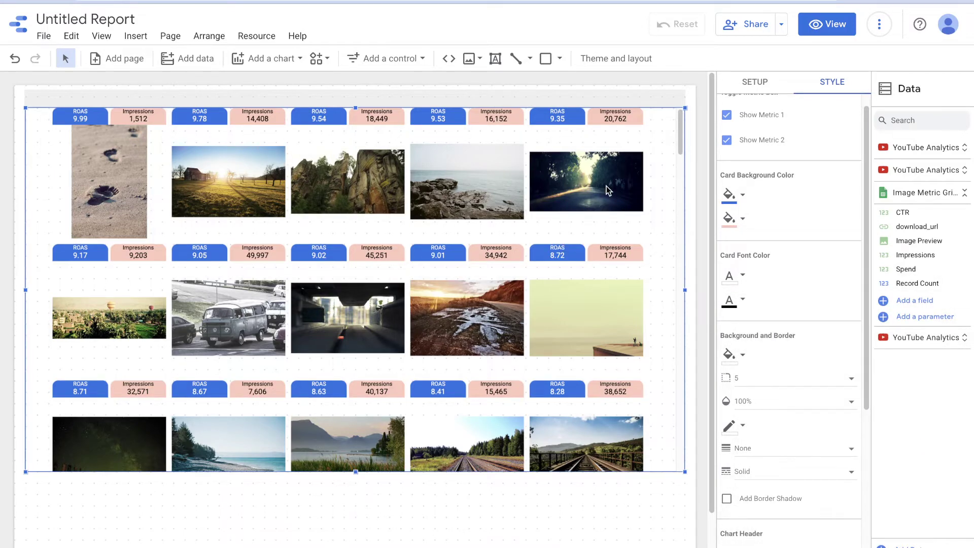
# - Reload the report and remove the download_url dimension, leaving only Image Preview
pyautogui.press('F5')
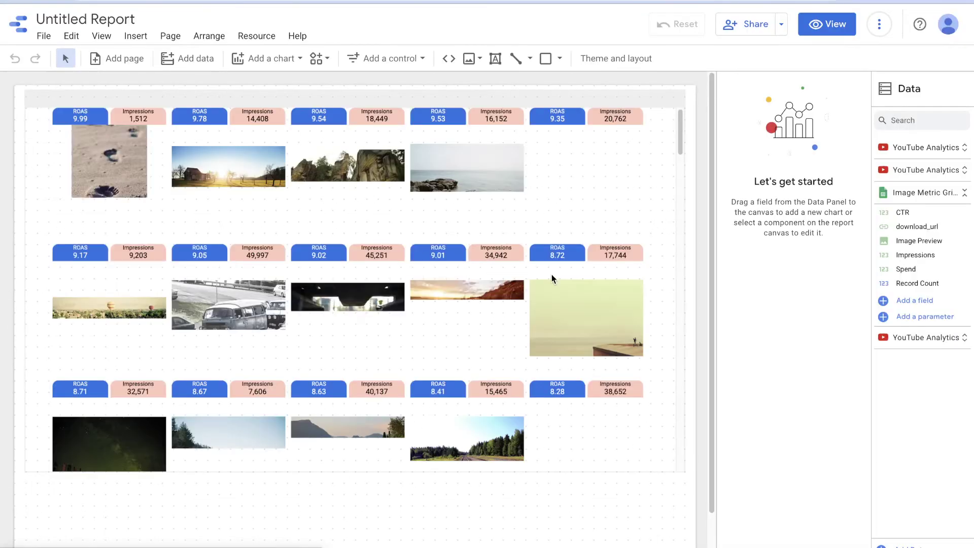
pyautogui.click(628, 160)
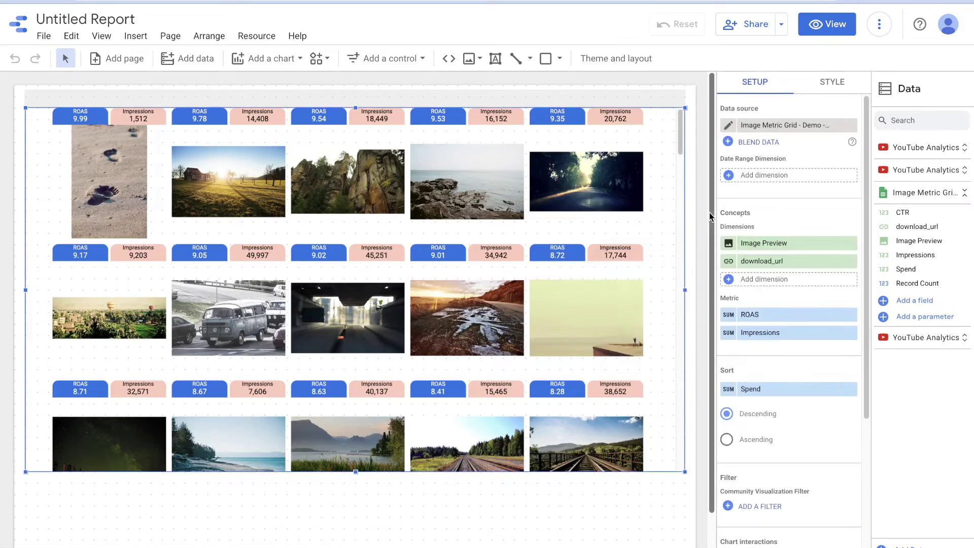
pyautogui.click(852, 261)
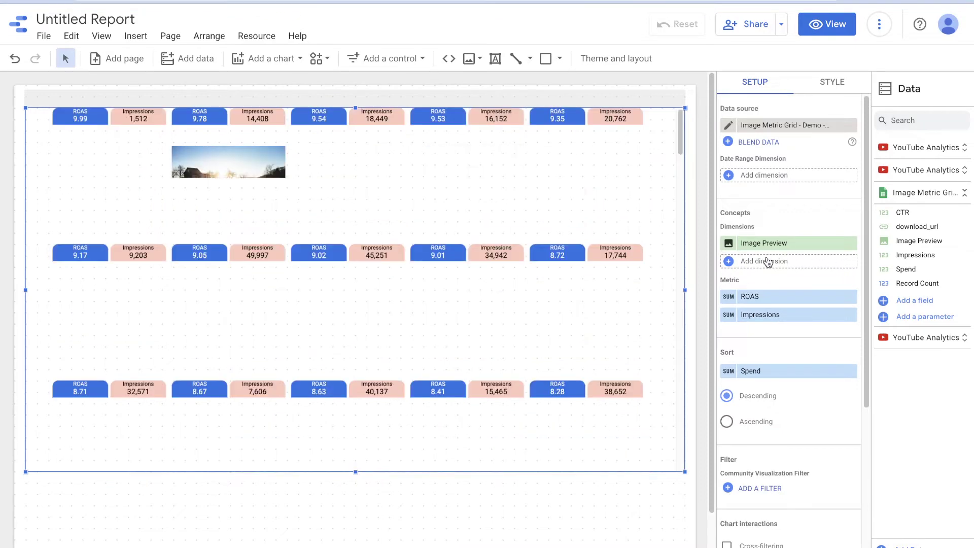
pyautogui.moveTo(776, 243); pyautogui.dragTo(939, 312)
pyautogui.click(943, 316)
pyautogui.click(919, 272)
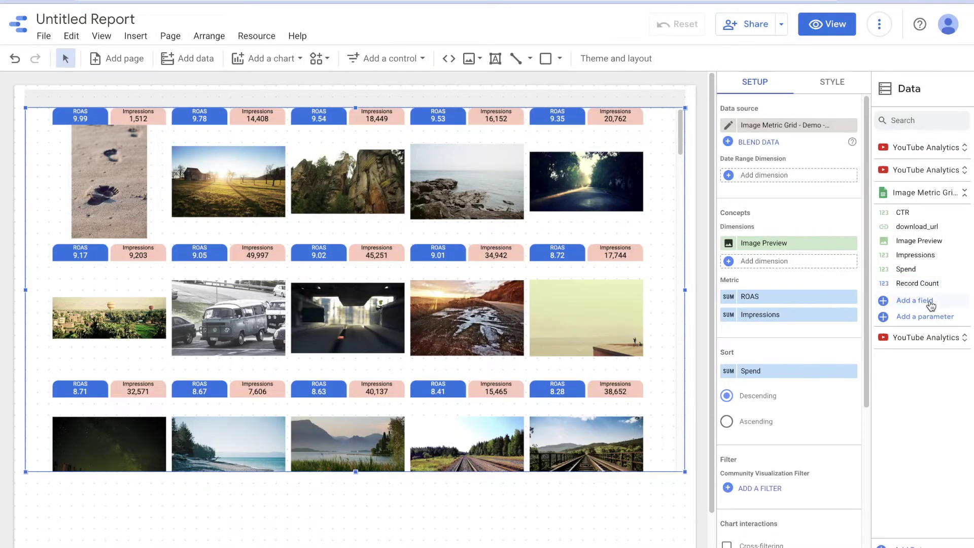
pyautogui.click(928, 301)
pyautogui.click(540, 441)
pyautogui.write('hyp')
pyautogui.press('Return')
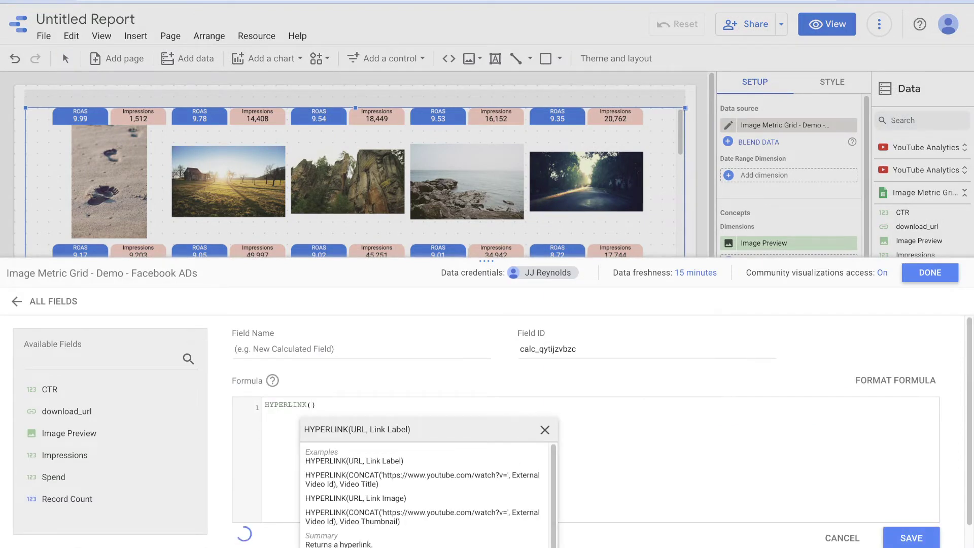
pyautogui.write('down')
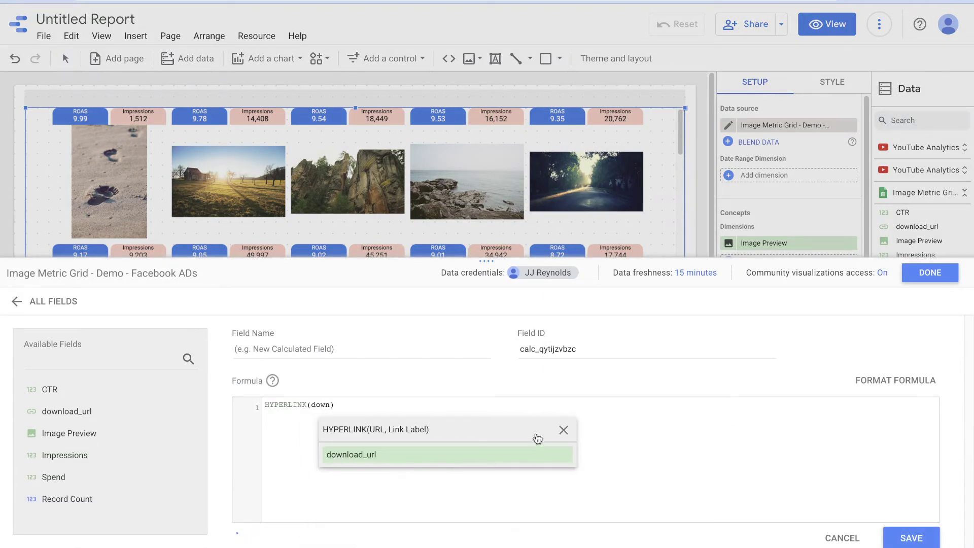
pyautogui.click(443, 455)
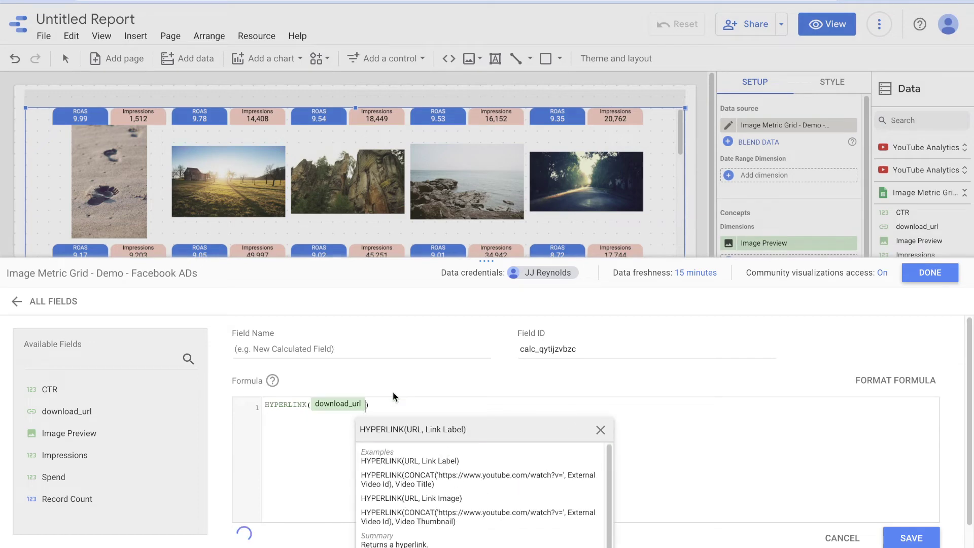
pyautogui.press('BackSpace')
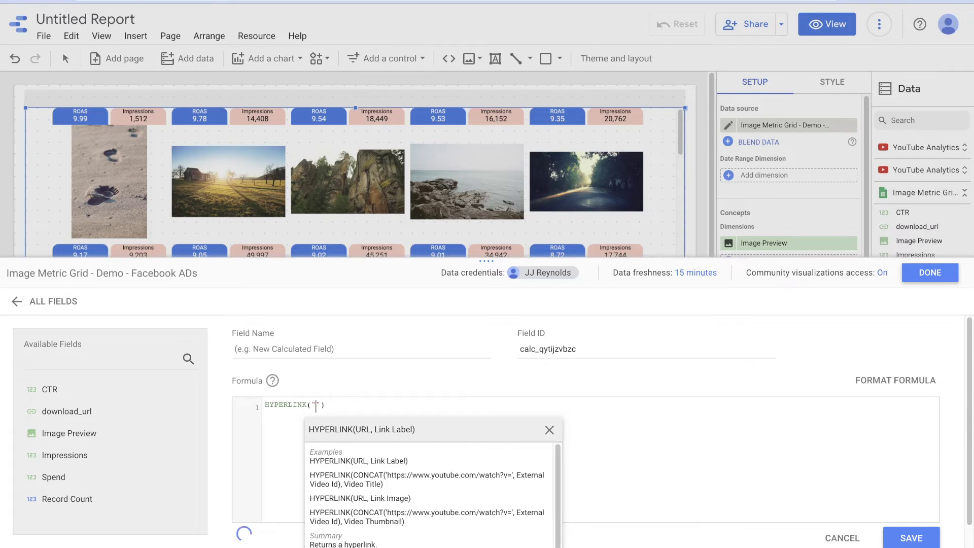
pyautogui.write('https://')
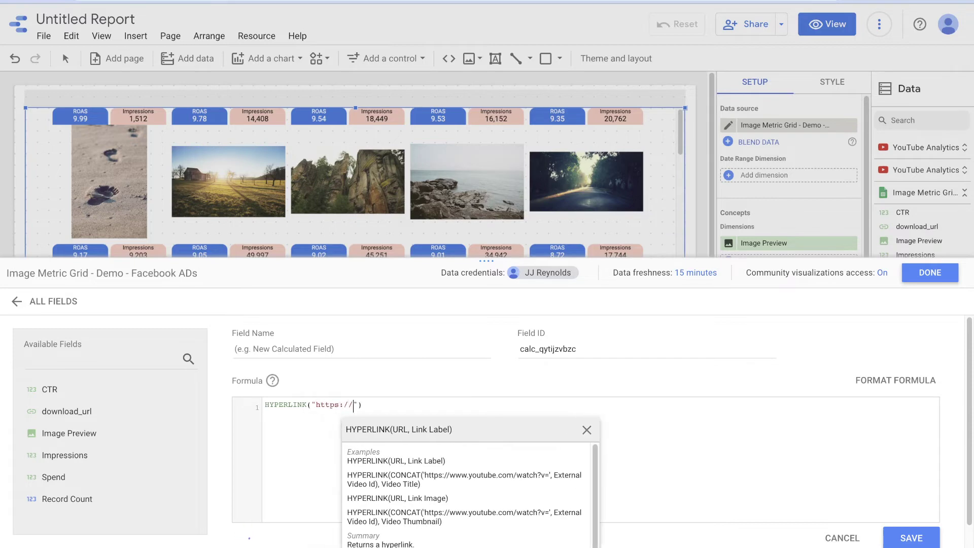
pyautogui.write('google.com')
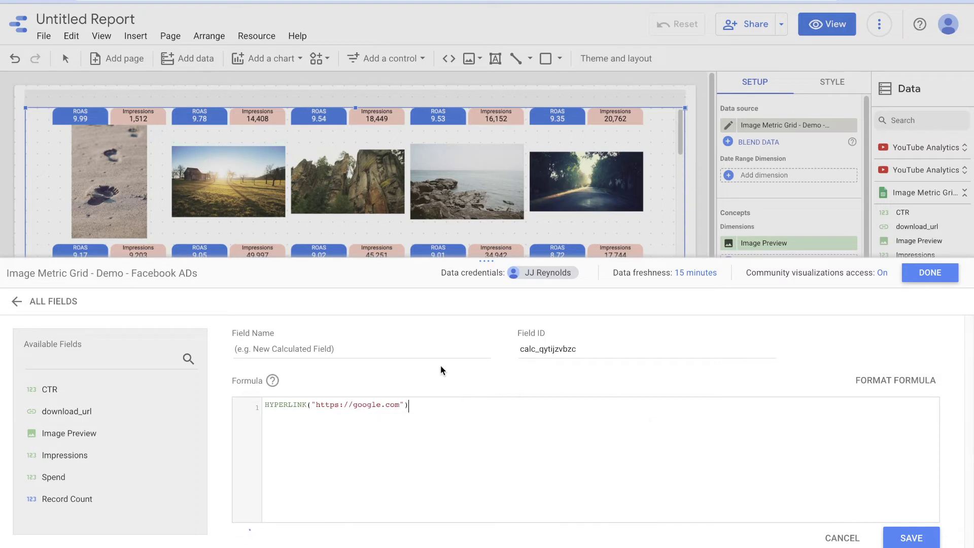
# - Add the "Click" label, name the field Open LInk, and save it
pyautogui.click(432, 343)
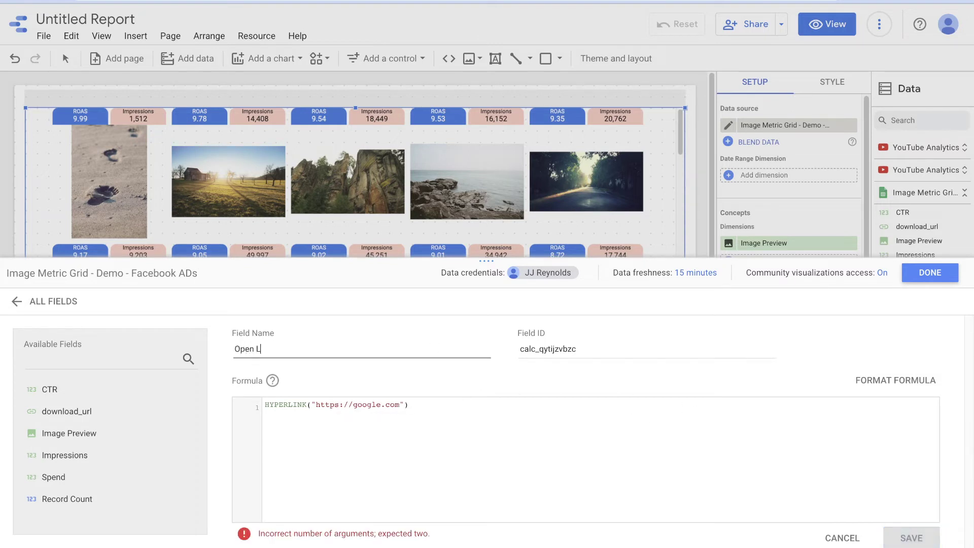
pyautogui.click(405, 406)
pyautogui.write(', link')
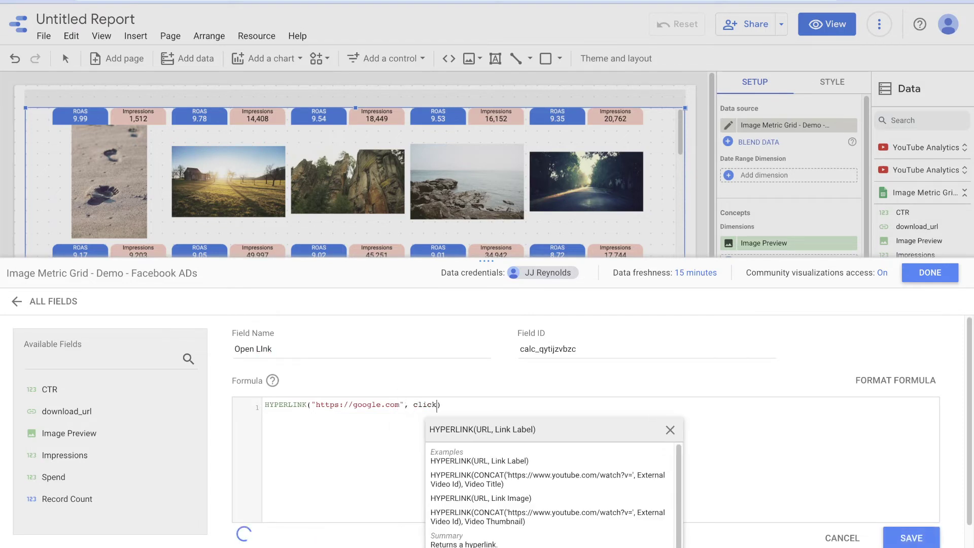
pyautogui.press('BackSpace')
pyautogui.press('BackSpace')
pyautogui.press('BackSpace')
pyautogui.press('BackSpace')
pyautogui.write('"Click')
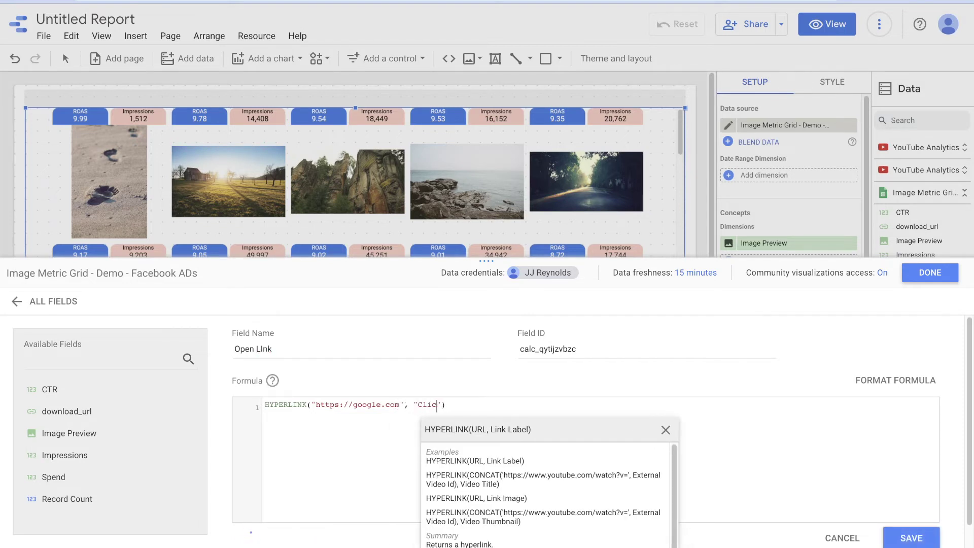
pyautogui.click(891, 533)
pyautogui.click(930, 273)
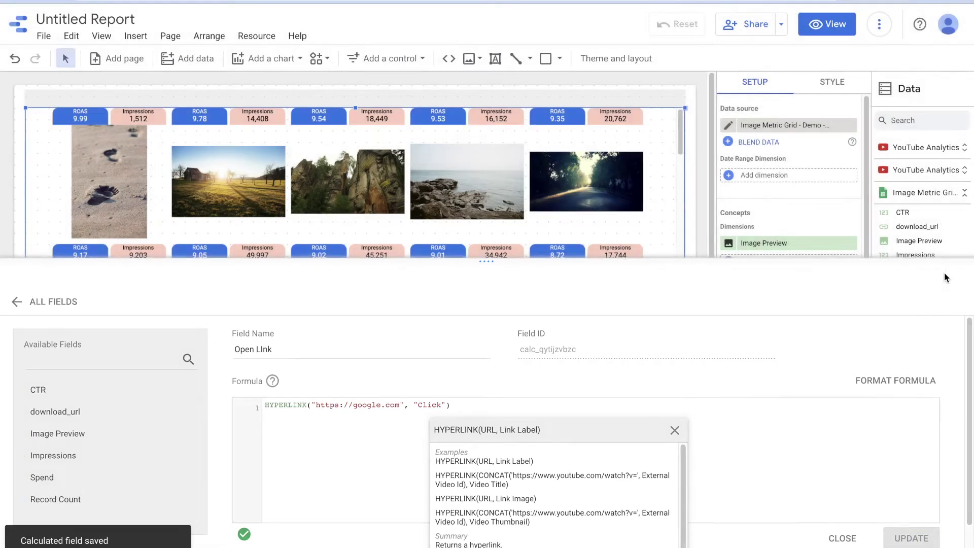
# - Add Open LInk as a grid dimension, preview the report, and test an image's link to google.com
pyautogui.moveTo(913, 268); pyautogui.dragTo(780, 264)
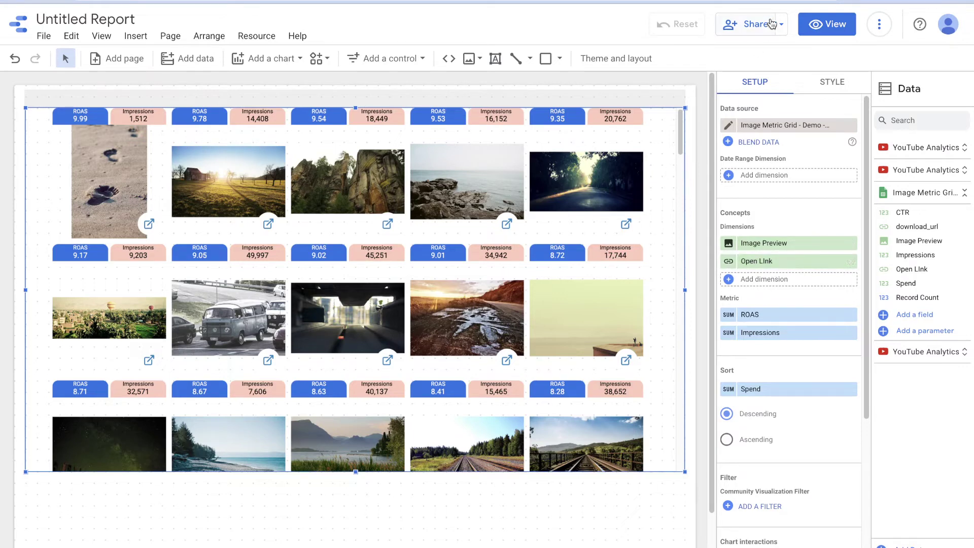
pyautogui.click(810, 33)
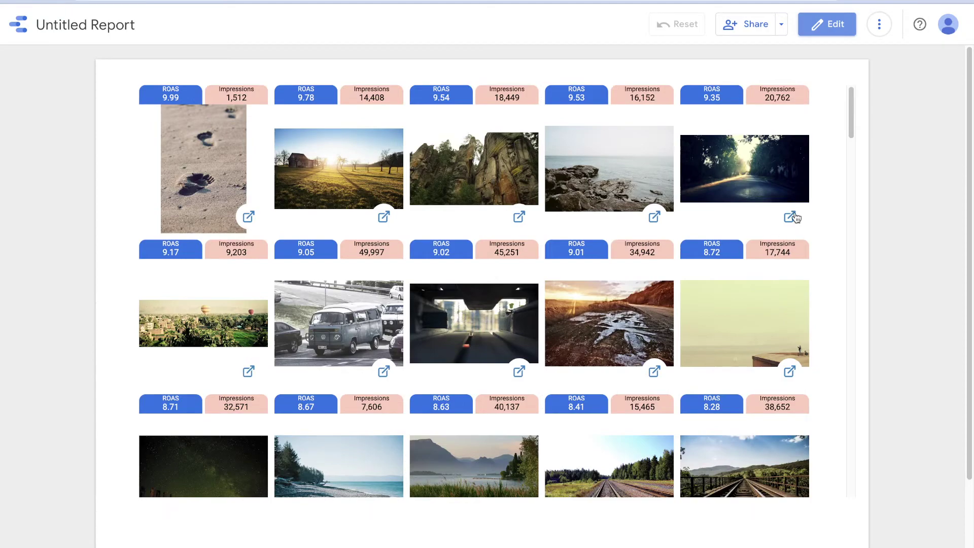
pyautogui.click(790, 218)
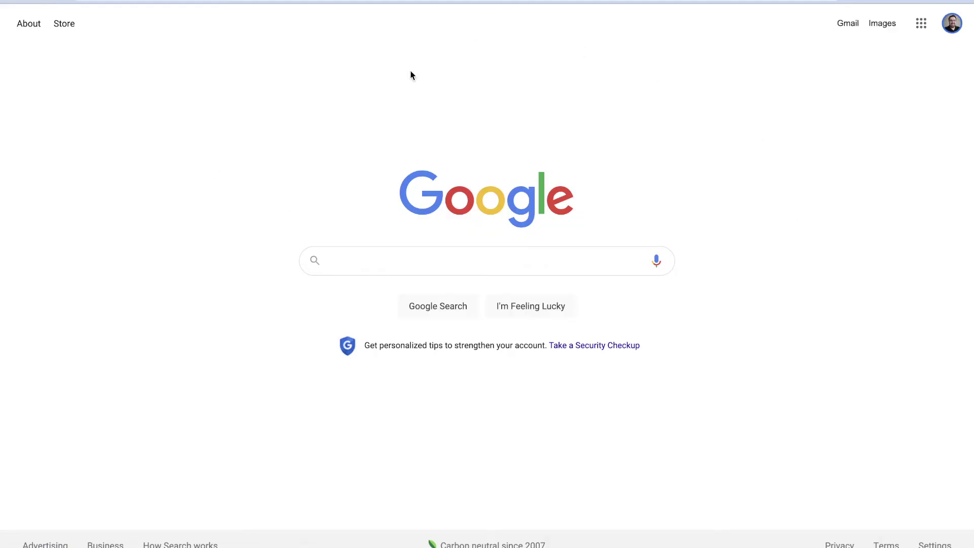
pyautogui.hotkey('ctrl', 'w')
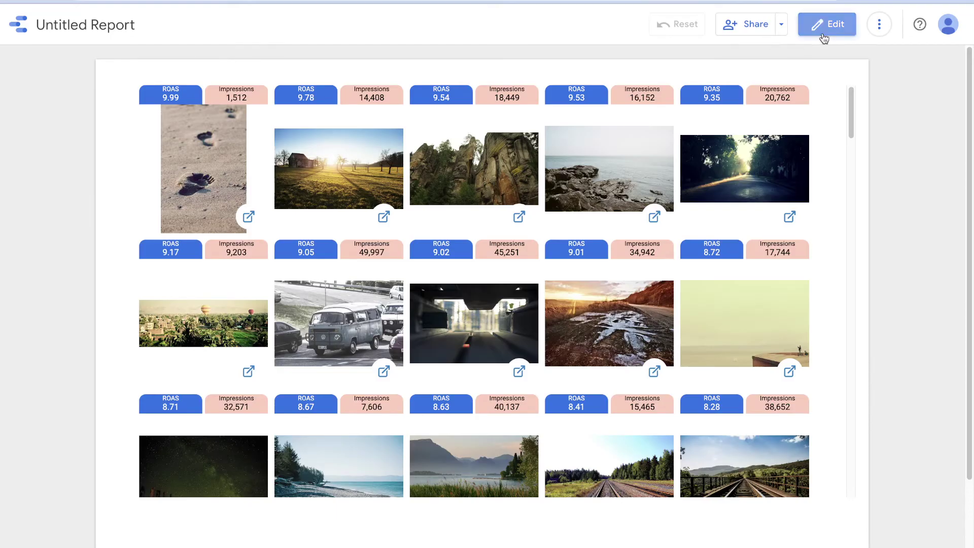
# - Change the Open Link formula to HYPERLINK(download_url, "Click") and save it
pyautogui.click(822, 36)
pyautogui.click(562, 215)
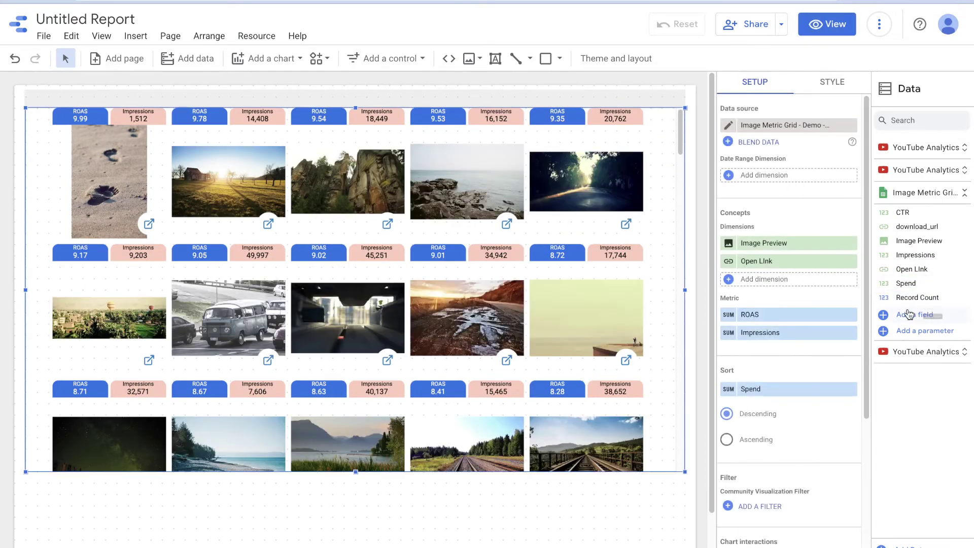
pyautogui.click(884, 270)
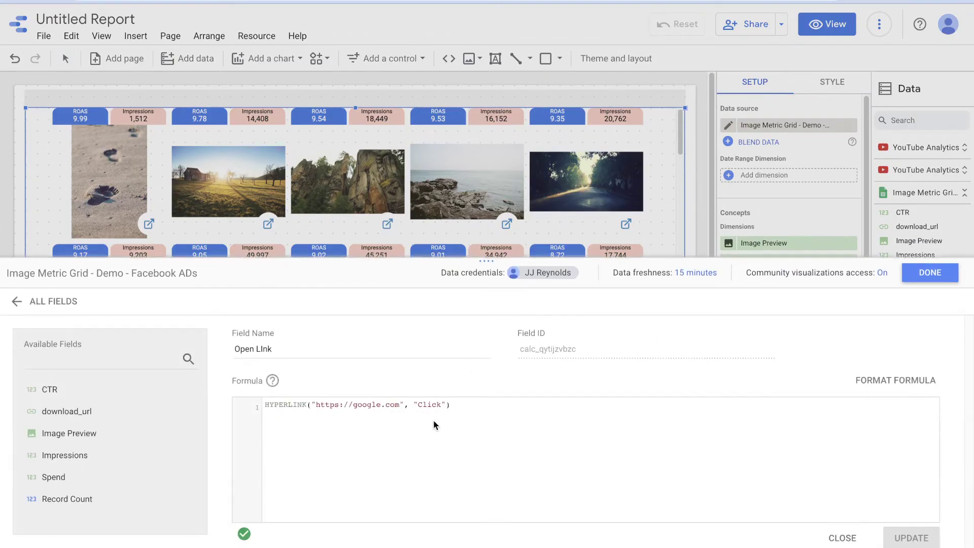
pyautogui.moveTo(405, 404); pyautogui.dragTo(312, 409)
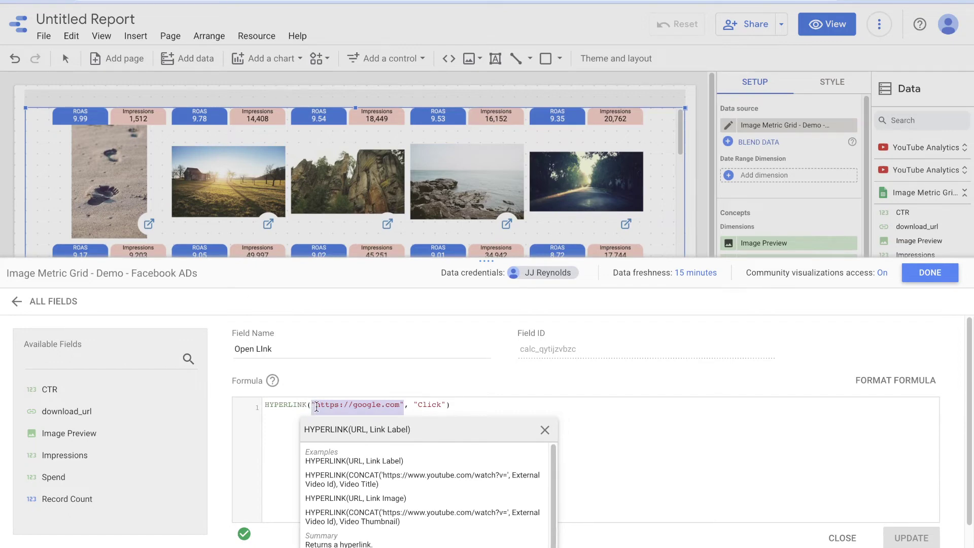
pyautogui.write('down')
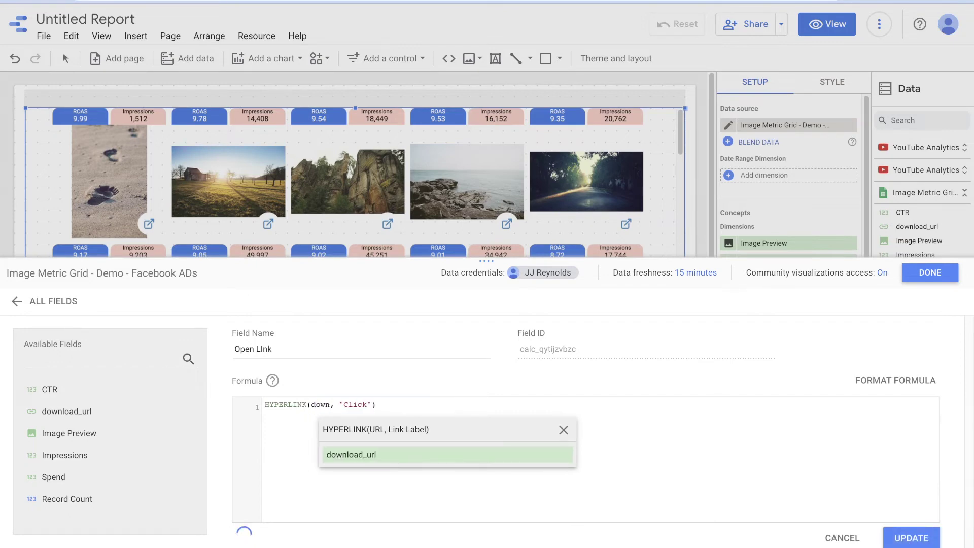
pyautogui.press('Return')
pyautogui.click(913, 538)
pyautogui.click(924, 274)
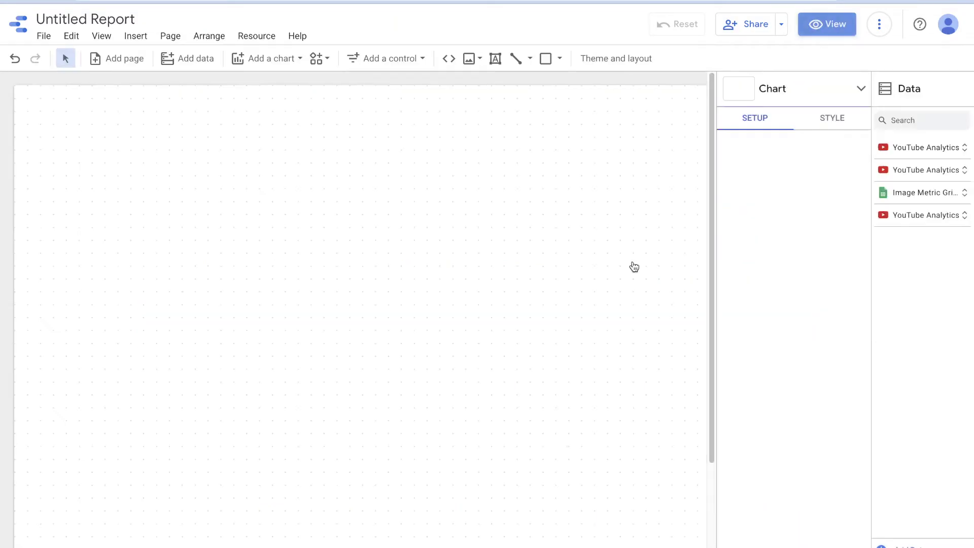
# - Move the image grid lower to make room above it
pyautogui.click(457, 175)
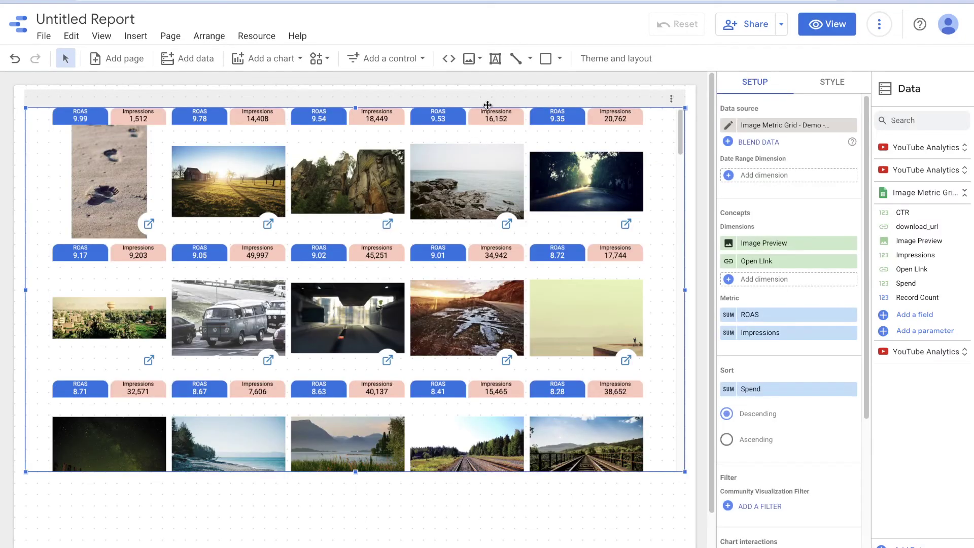
pyautogui.scroll(-5, 799, 456)
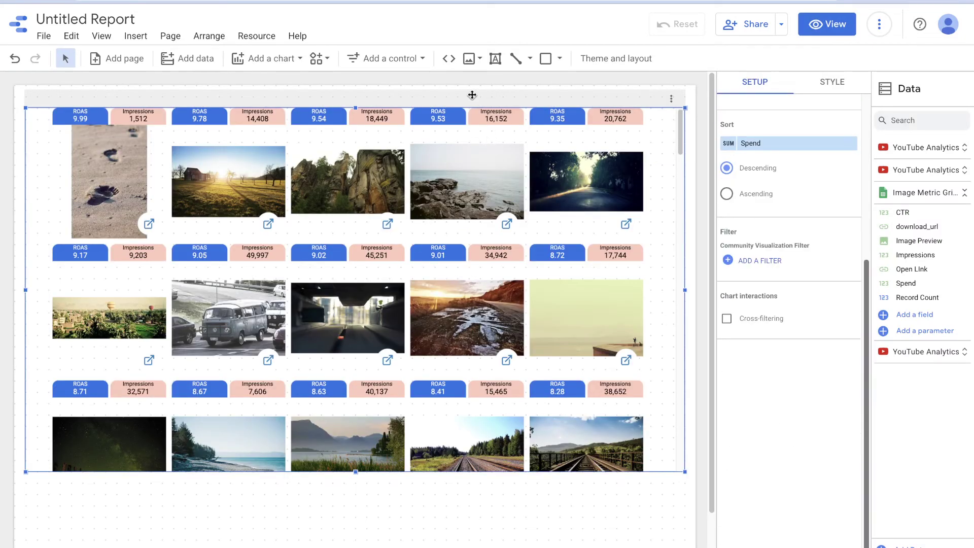
pyautogui.moveTo(460, 123); pyautogui.dragTo(464, 215)
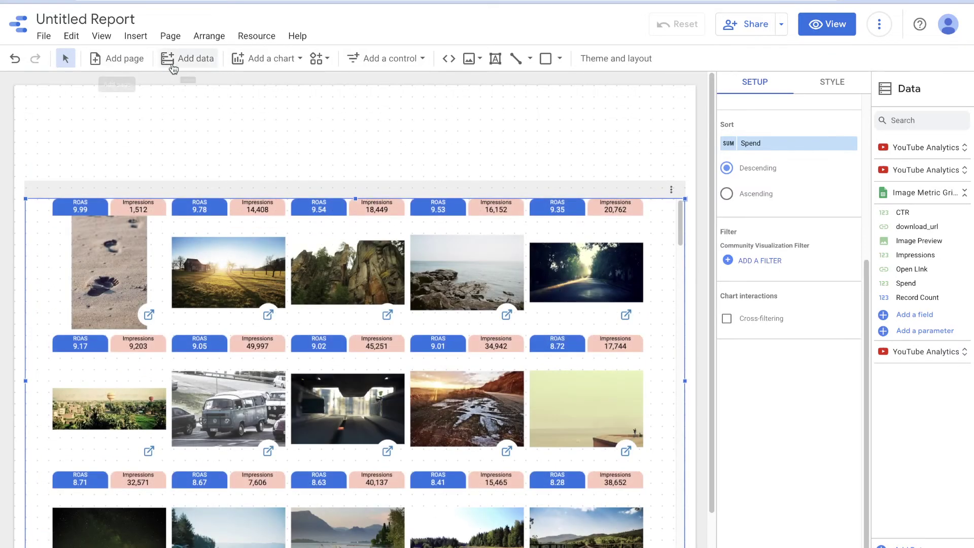
# - Add a scorecard of total Impressions (2,450,827) and place it above the grid
pyautogui.click(238, 61)
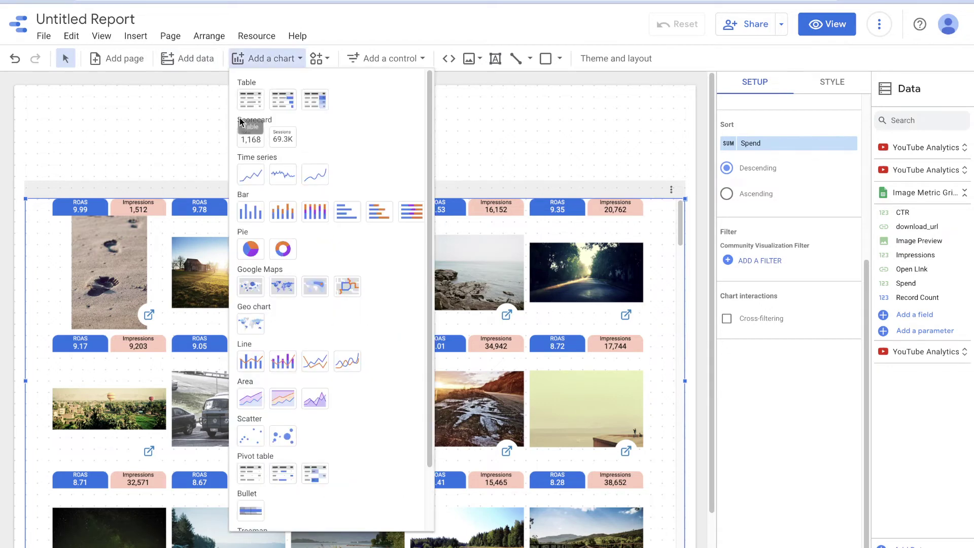
pyautogui.click(243, 144)
pyautogui.click(149, 102)
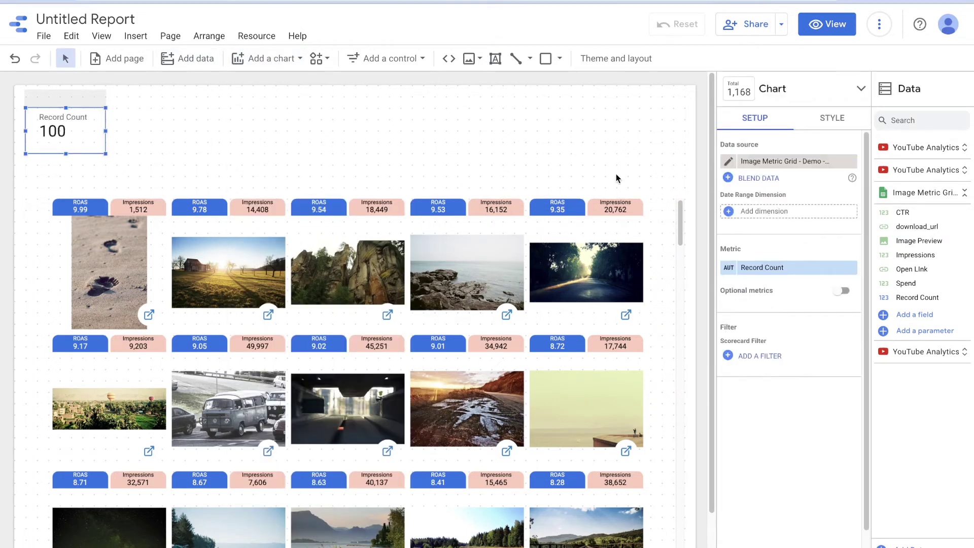
pyautogui.click(768, 267)
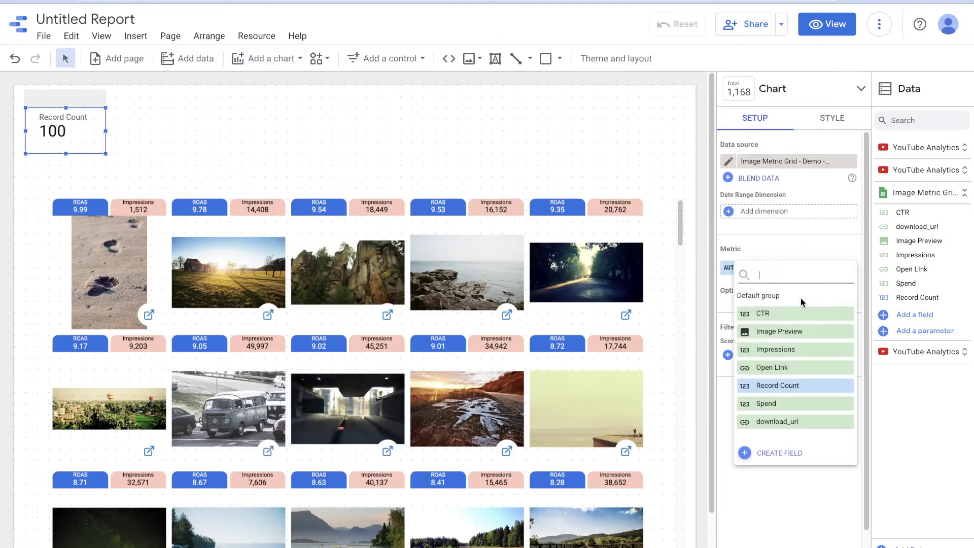
pyautogui.click(794, 350)
pyautogui.moveTo(71, 102); pyautogui.dragTo(241, 120)
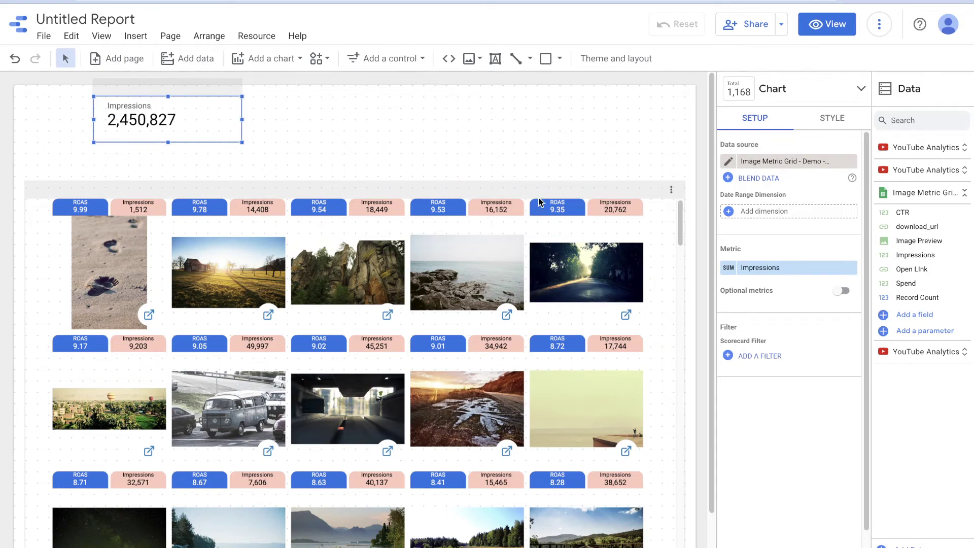
pyautogui.moveTo(539, 197); pyautogui.dragTo(533, 167)
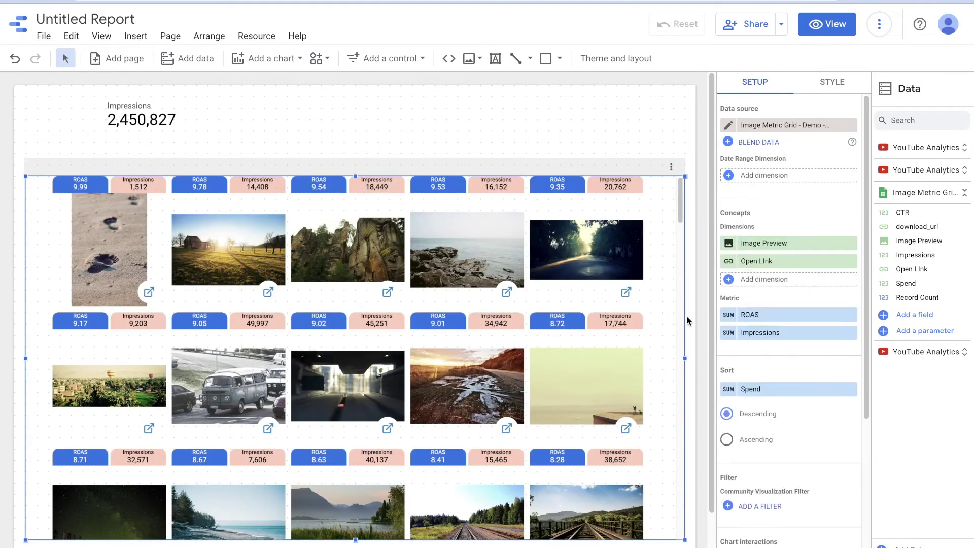
# - Enable cross-filtering on the image grid and test it by filtering and clearing the road image
pyautogui.scroll(-5, 770, 373)
pyautogui.click(746, 319)
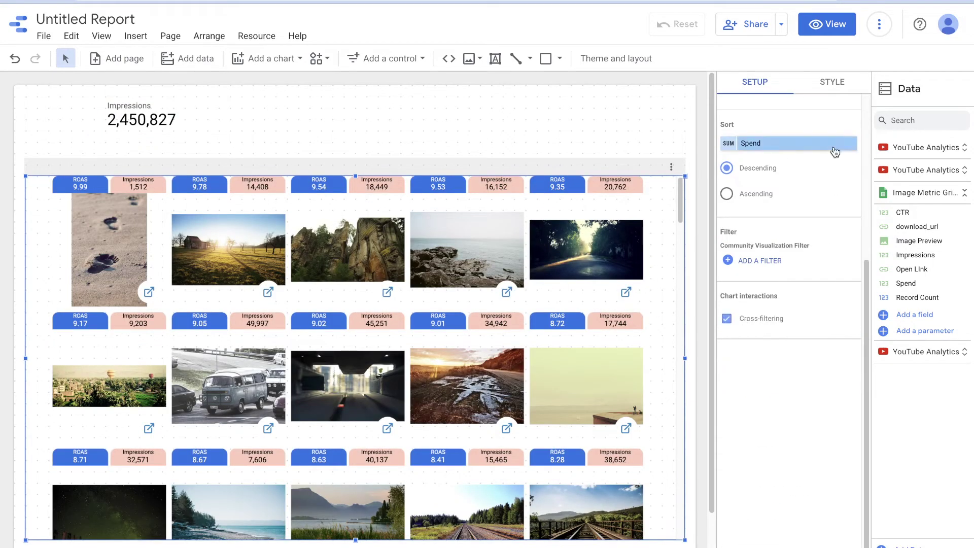
pyautogui.click(564, 245)
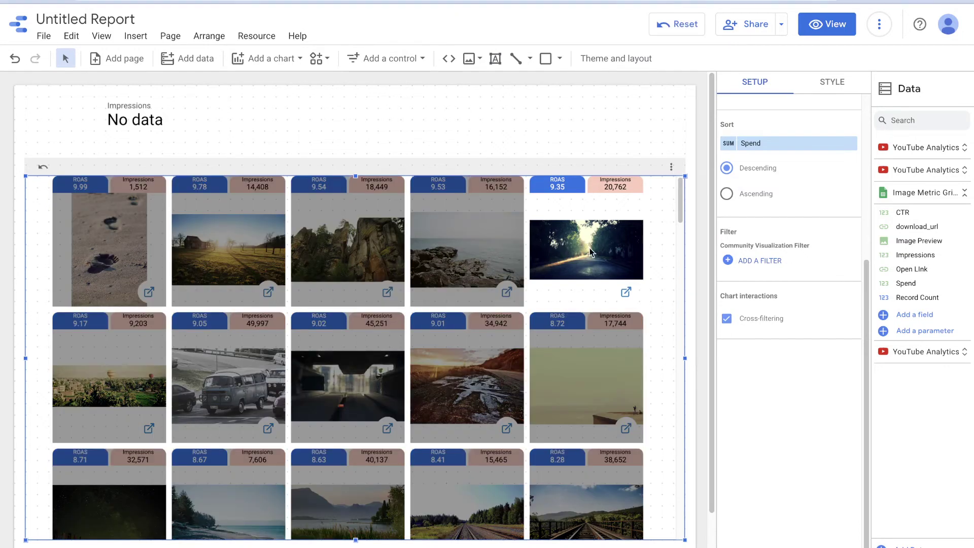
pyautogui.click(634, 257)
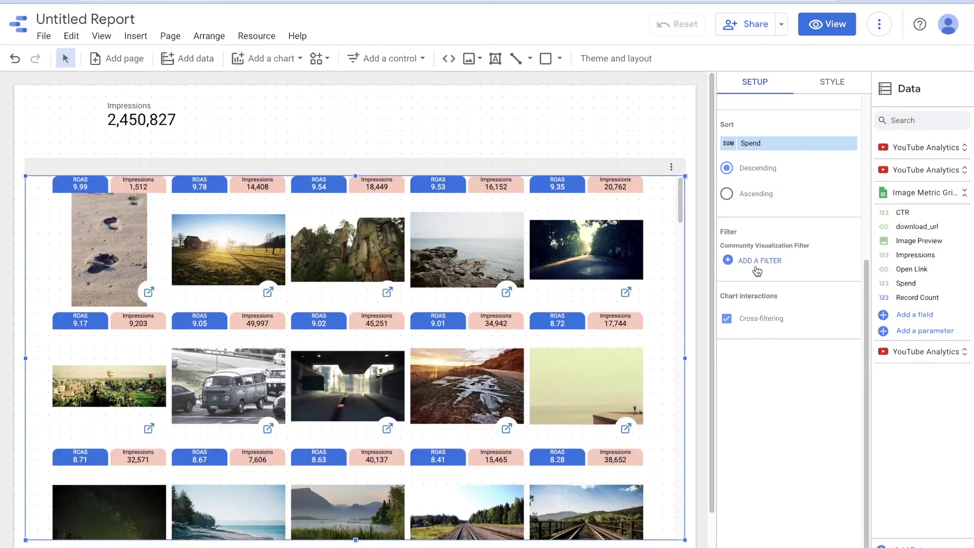
pyautogui.scroll(5, 761, 270)
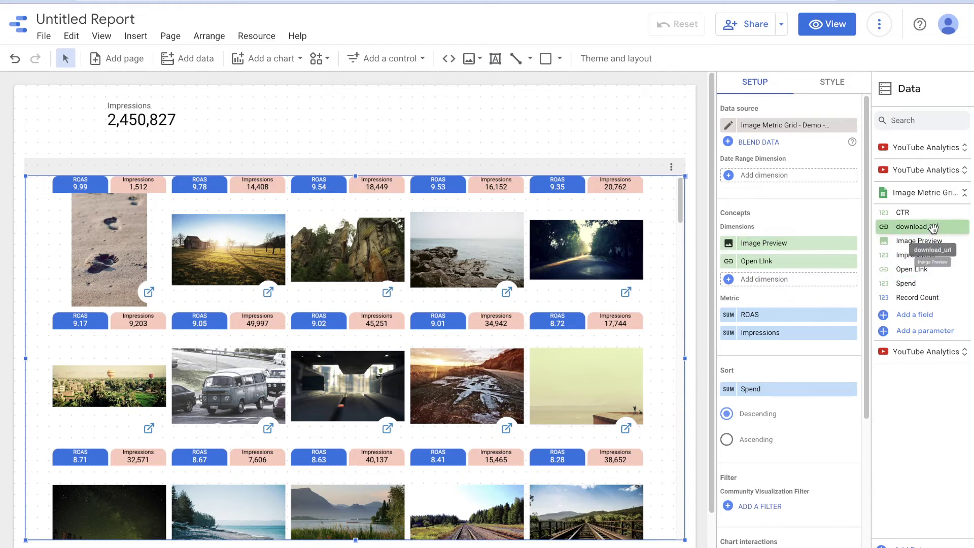
# - Add download_url as a grid dimension and test filtering on the ROAS 9.35 and 9.53 images
pyautogui.moveTo(932, 226); pyautogui.dragTo(811, 279)
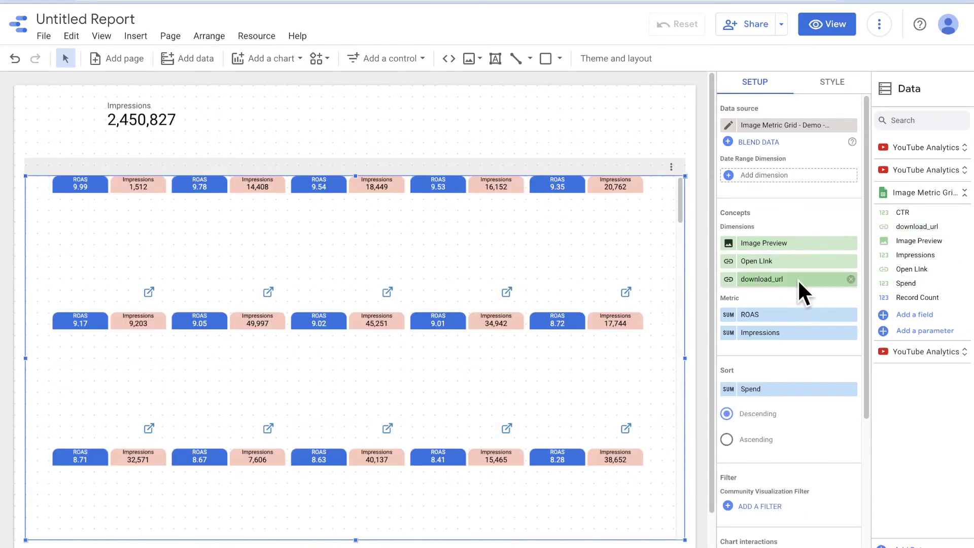
pyautogui.click(586, 249)
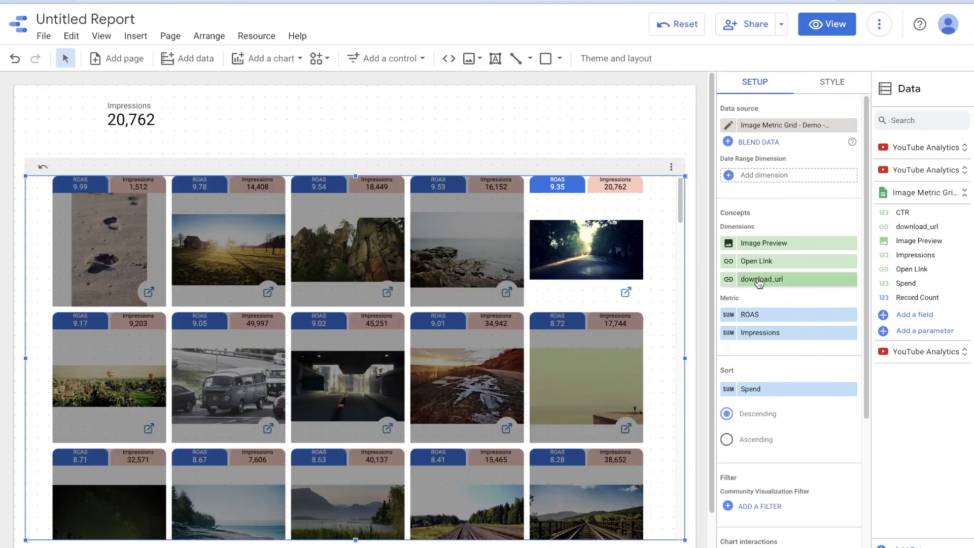
pyautogui.click(606, 241)
pyautogui.click(498, 239)
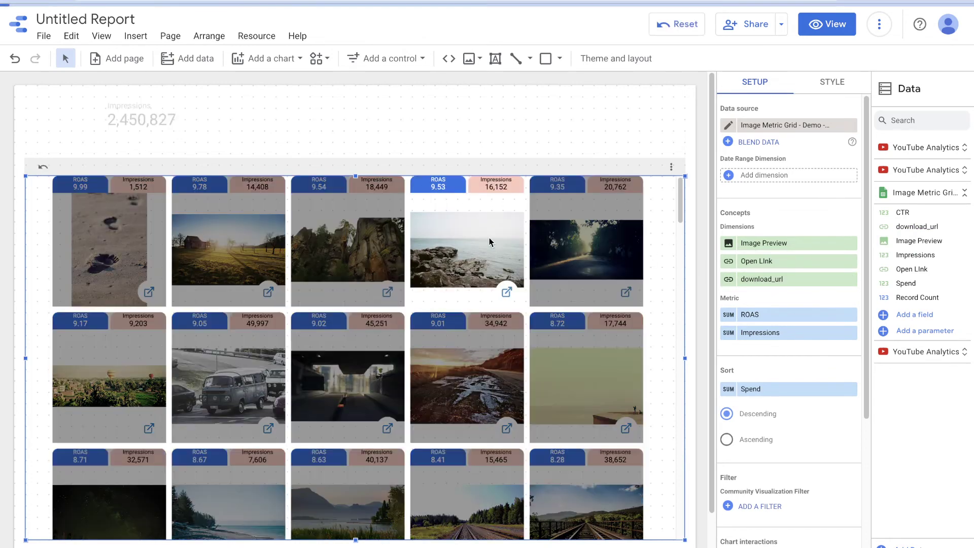
pyautogui.click(467, 254)
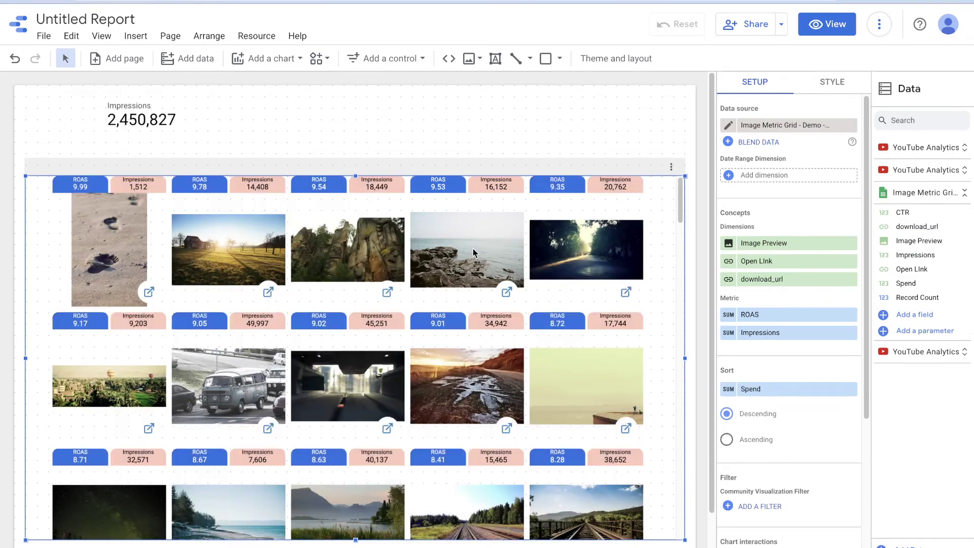
# - Cross-filter the report to several images, including ROAS 9.99, 9.01 and 9.17
pyautogui.click(126, 238)
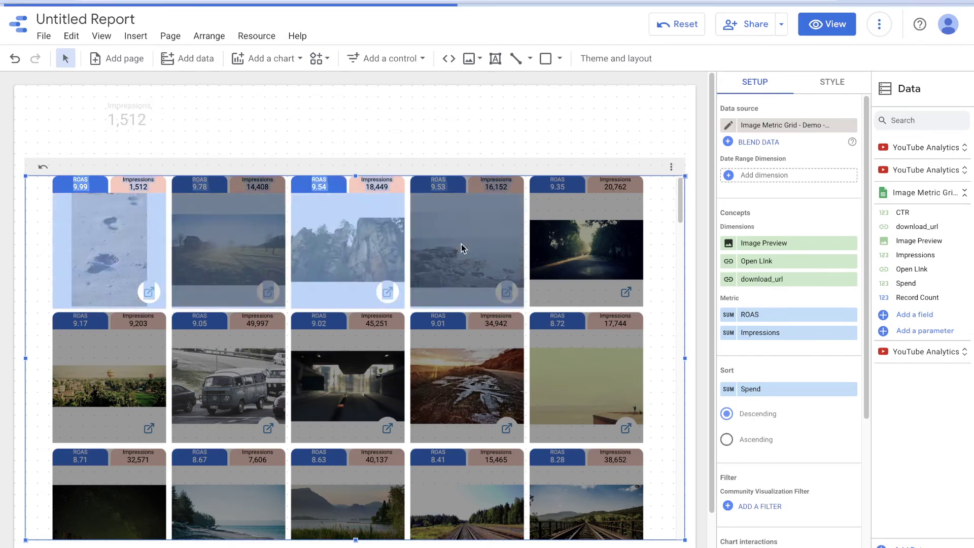
pyautogui.click(467, 355)
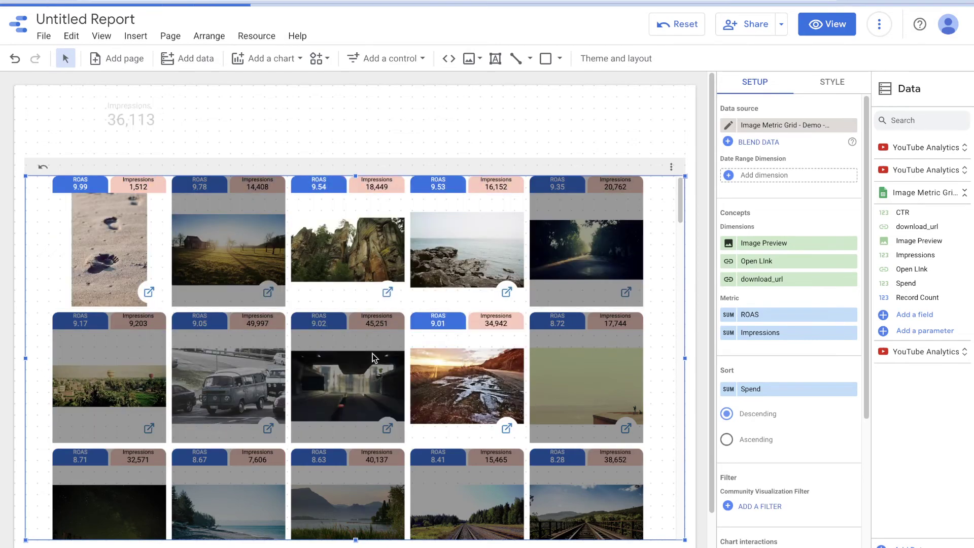
pyautogui.click(359, 381)
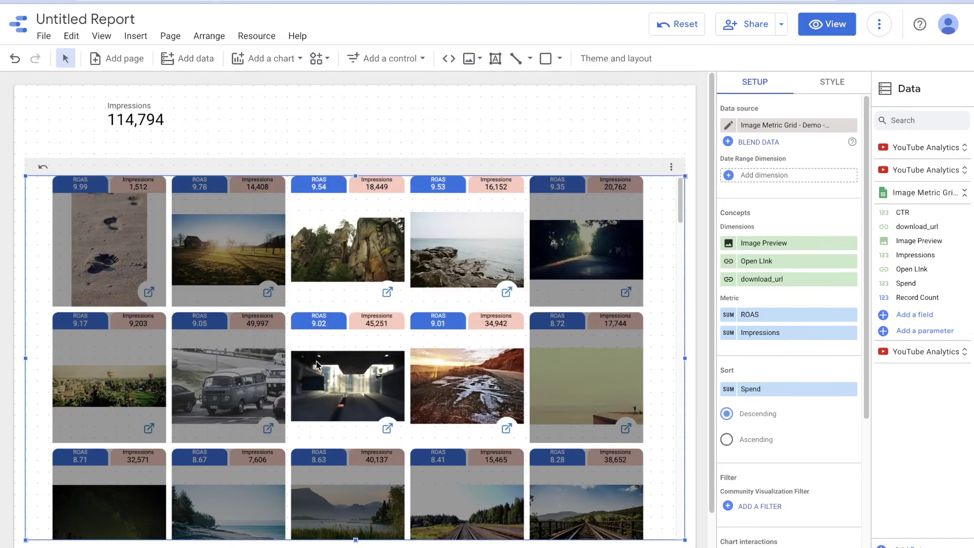
pyautogui.click(359, 380)
pyautogui.click(136, 276)
pyautogui.click(127, 371)
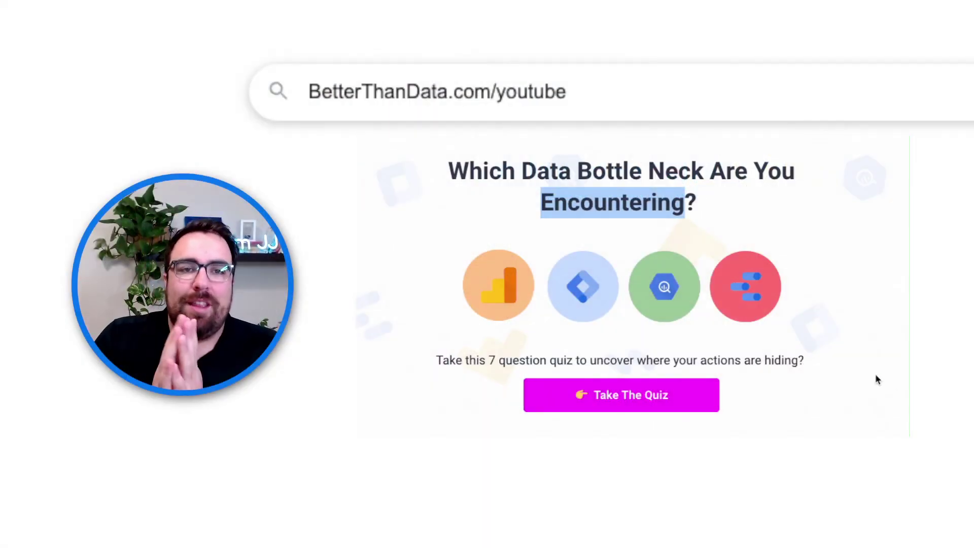
# - Start the data bottleneck quiz, answering 'Consultant - I fly solo' and restarting several times
pyautogui.click(612, 395)
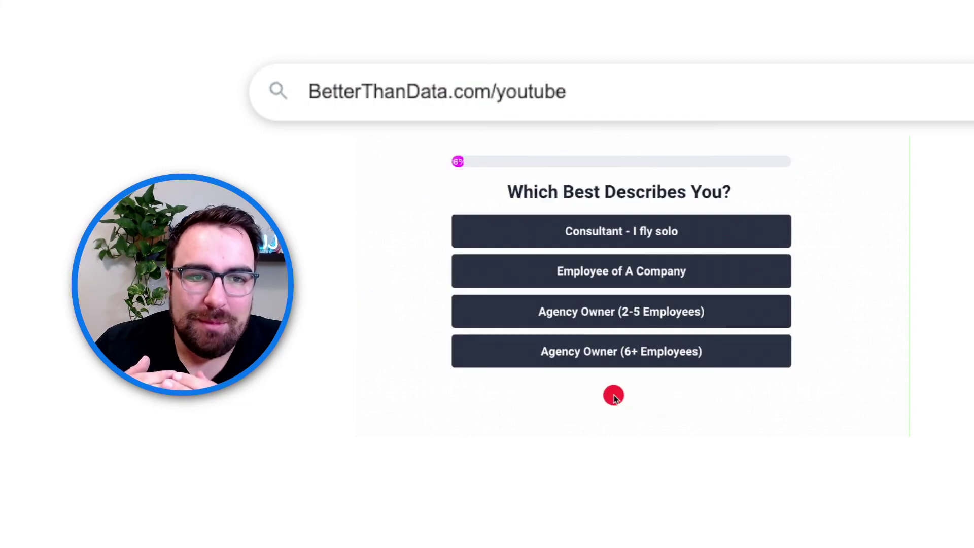
pyautogui.click(633, 235)
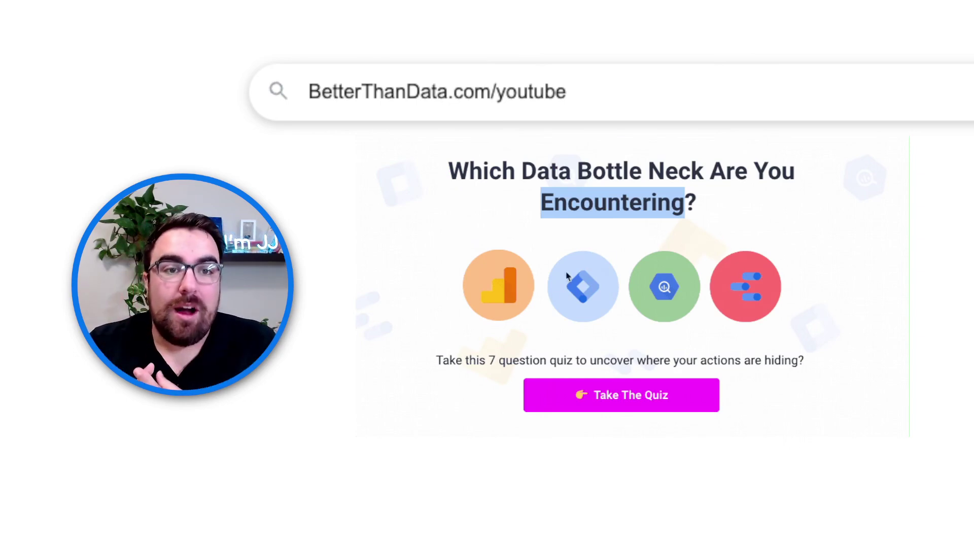
pyautogui.click(606, 395)
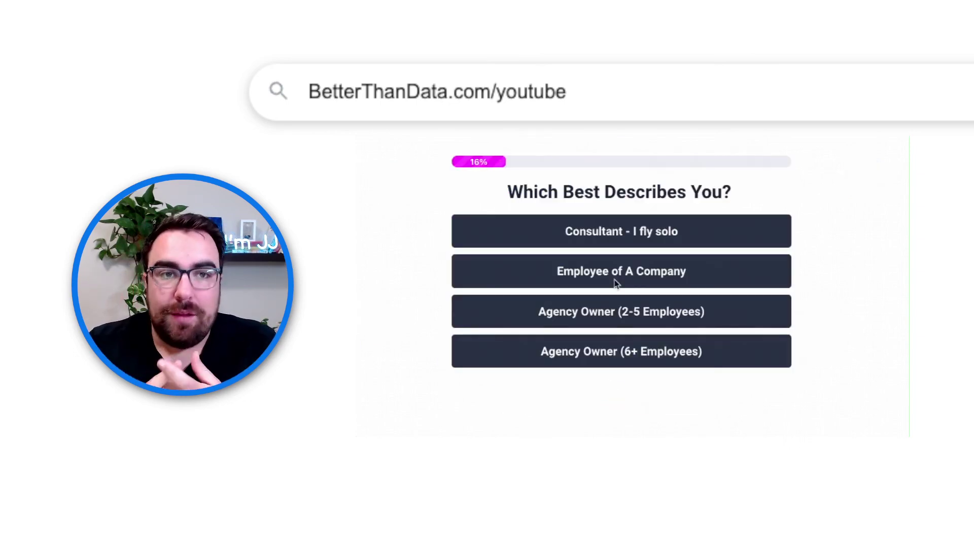
pyautogui.click(634, 231)
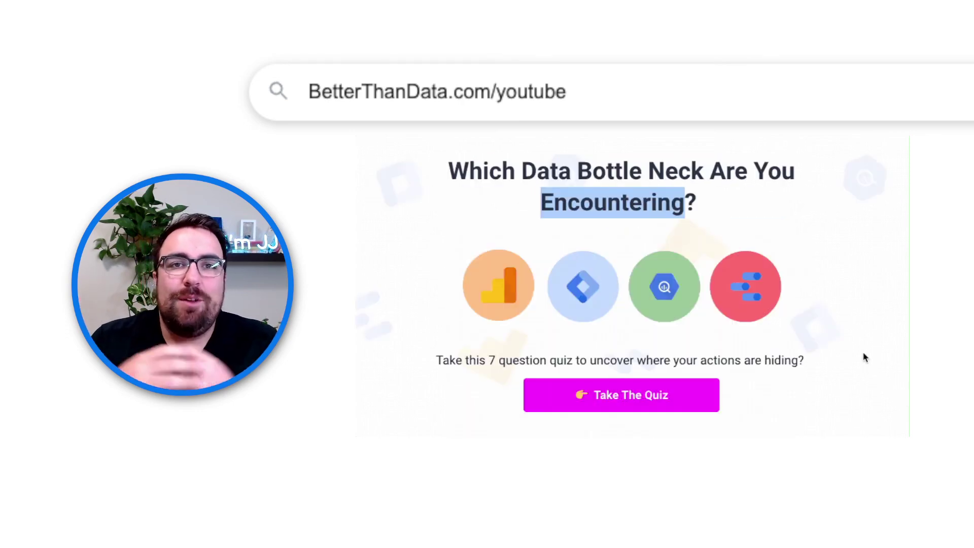
pyautogui.click(614, 395)
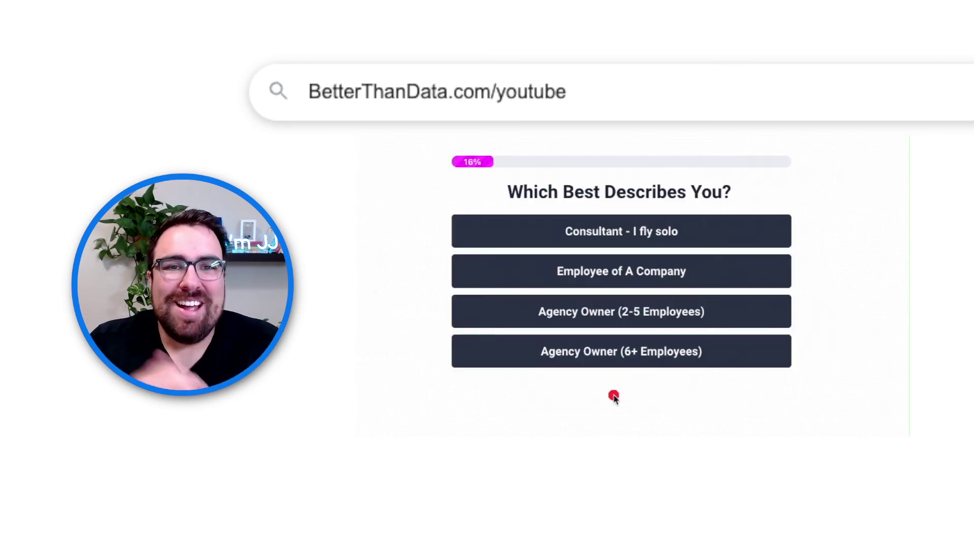
pyautogui.click(632, 234)
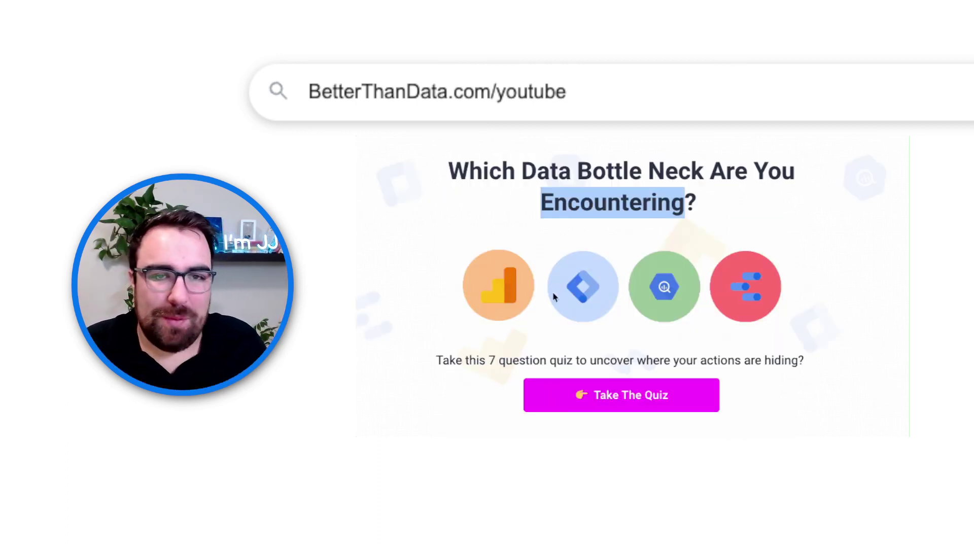
pyautogui.click(614, 394)
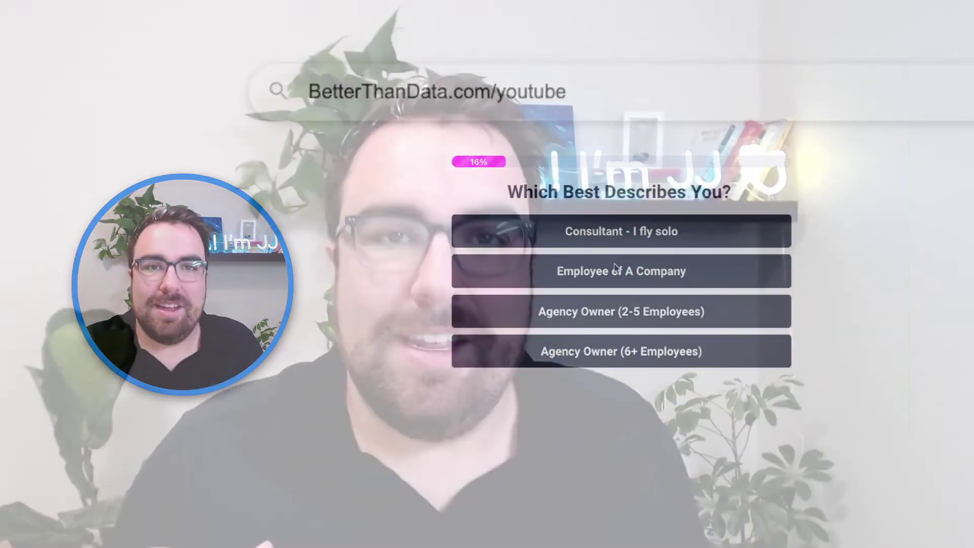